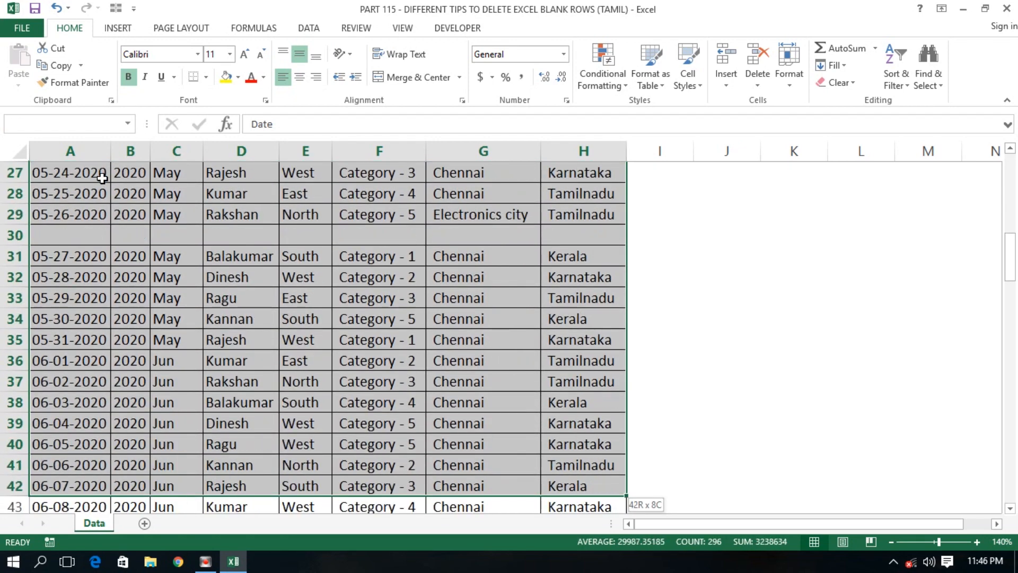
# - Examine the data table for blank rows, highlighting the entire empty rows 5, 9 and 12 in turn
pyautogui.hotkey('shift', 'Down')
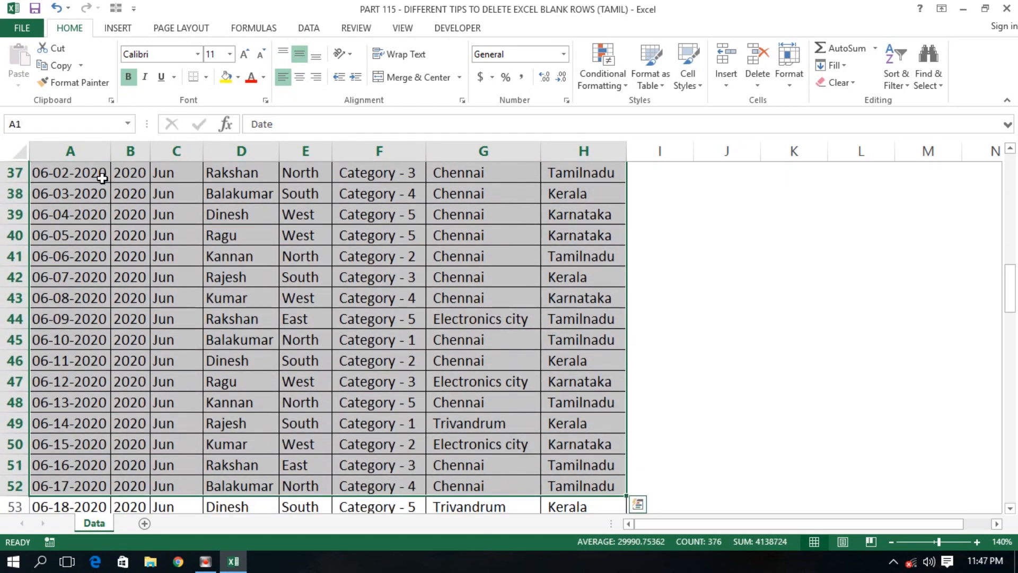
pyautogui.hotkey('ctrl', 'Home')
pyautogui.press('Down')
pyautogui.press('Down')
pyautogui.press('Down')
pyautogui.press('Down')
pyautogui.hotkey('shift', 'space')
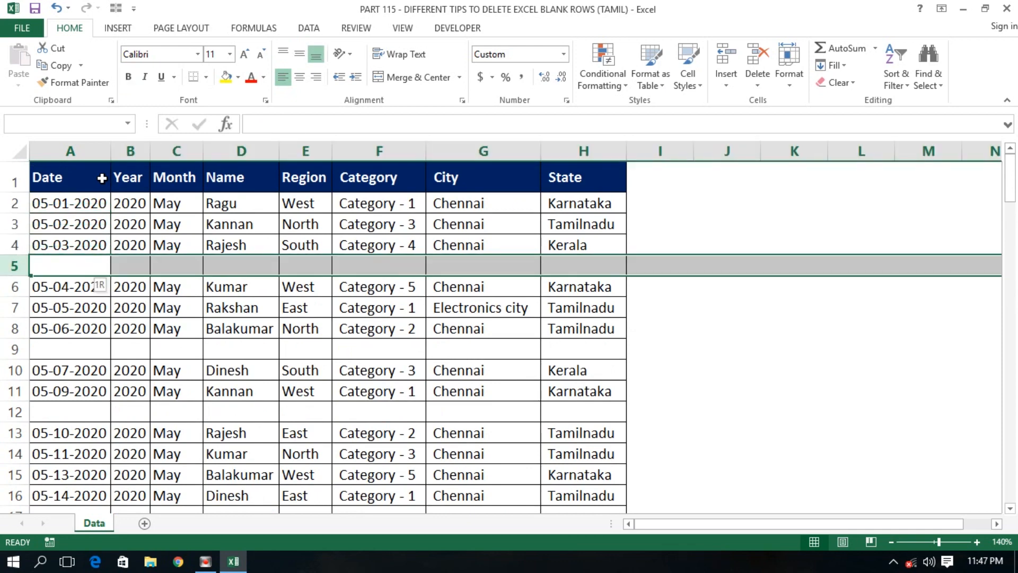
pyautogui.press('Down')
pyautogui.press('Down')
pyautogui.press('Down')
pyautogui.press('Down')
pyautogui.hotkey('shift', 'space')
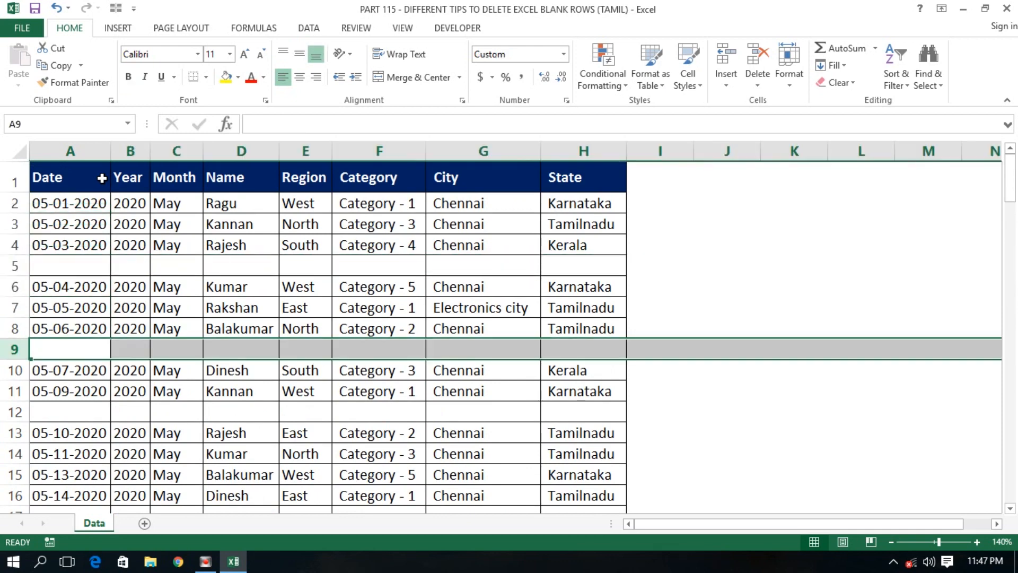
pyautogui.press('Down')
pyautogui.press('Down')
pyautogui.press('Down')
pyautogui.hotkey('shift', 'space')
pyautogui.press('Up')
pyautogui.press('Up')
pyautogui.press('Up')
pyautogui.press('Up')
pyautogui.press('Up')
pyautogui.press('Up')
pyautogui.press('Up')
pyautogui.press('Up')
pyautogui.press('Up')
pyautogui.press('Up')
pyautogui.press('Up')
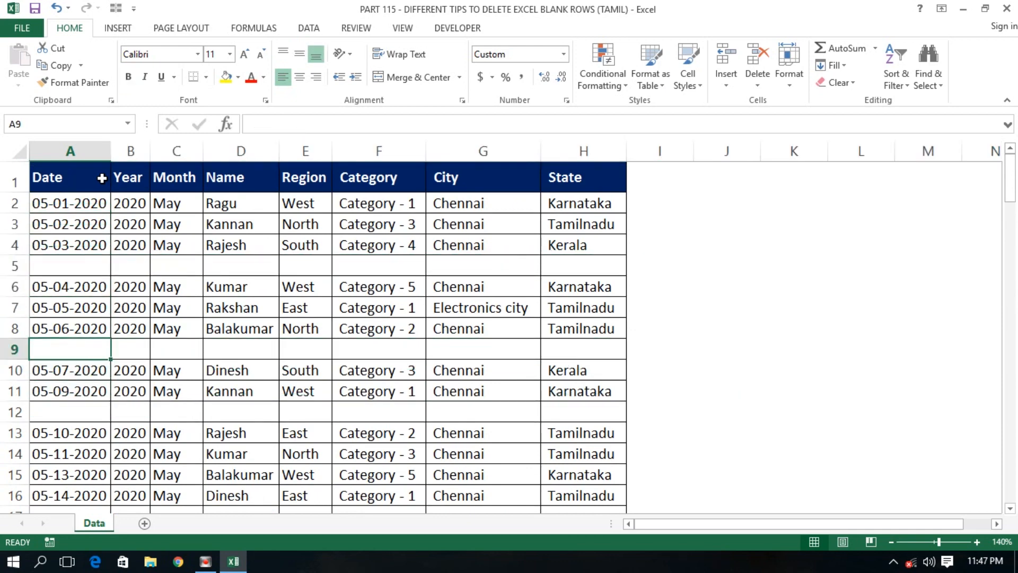
# - Apply a filter from cell A1 only, inspect the Date column's filter list, and remove the filter
pyautogui.click(16, 151)
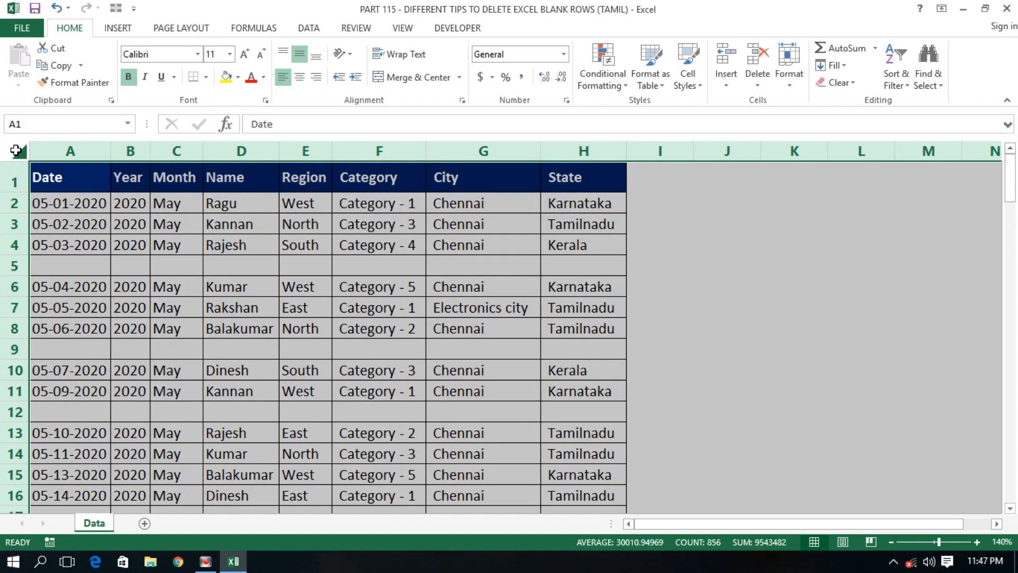
pyautogui.click(52, 183)
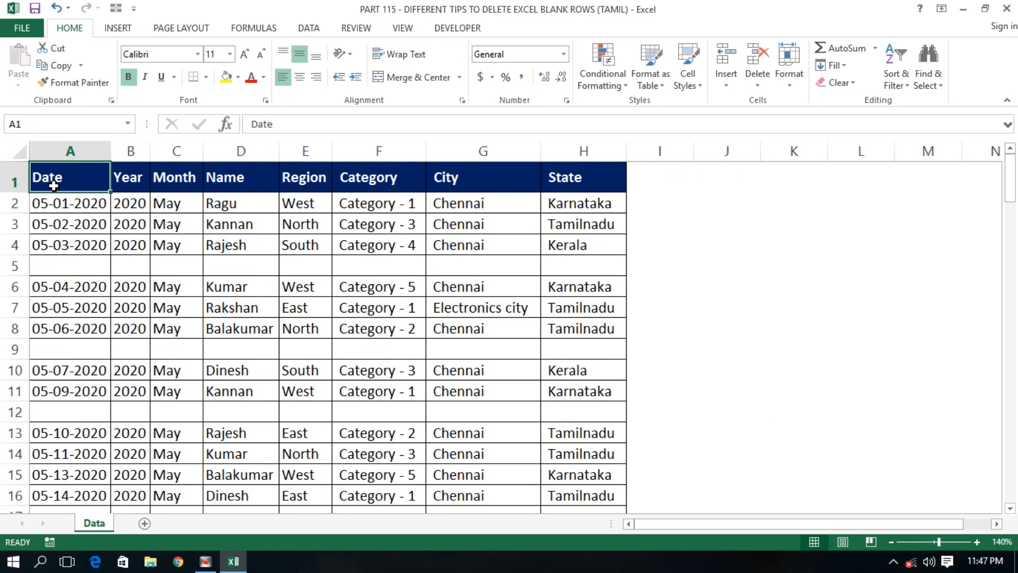
pyautogui.hotkey('alt', 'a')
pyautogui.press('t')
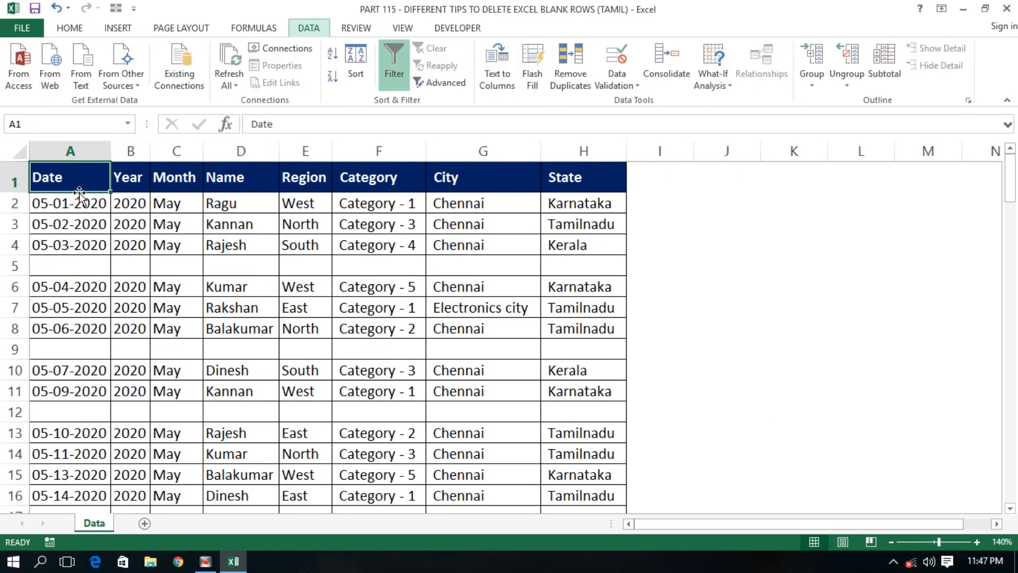
pyautogui.hotkey('alt', 'Down')
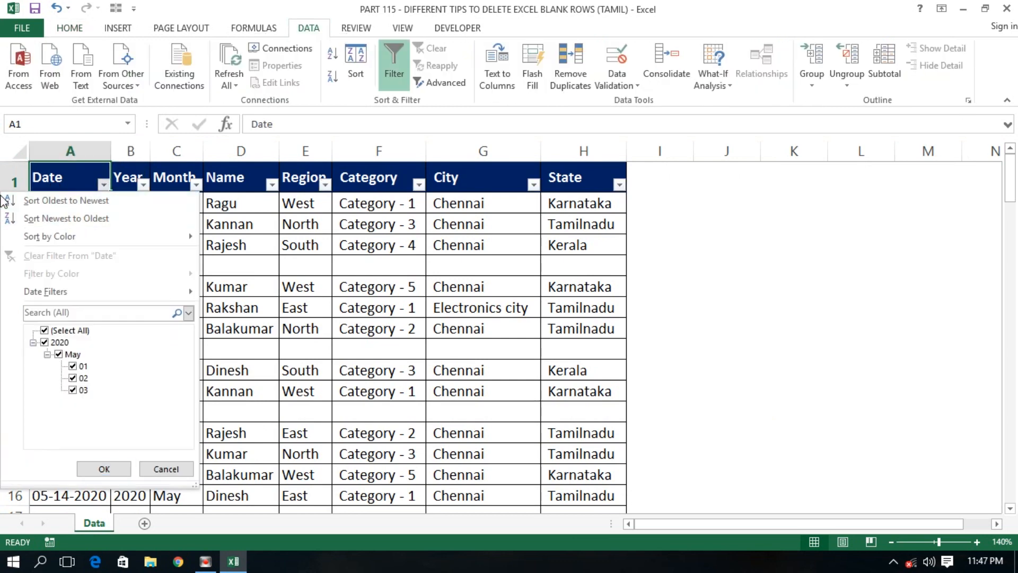
pyautogui.click(150, 467)
pyautogui.hotkey('alt', 'a')
pyautogui.press('t')
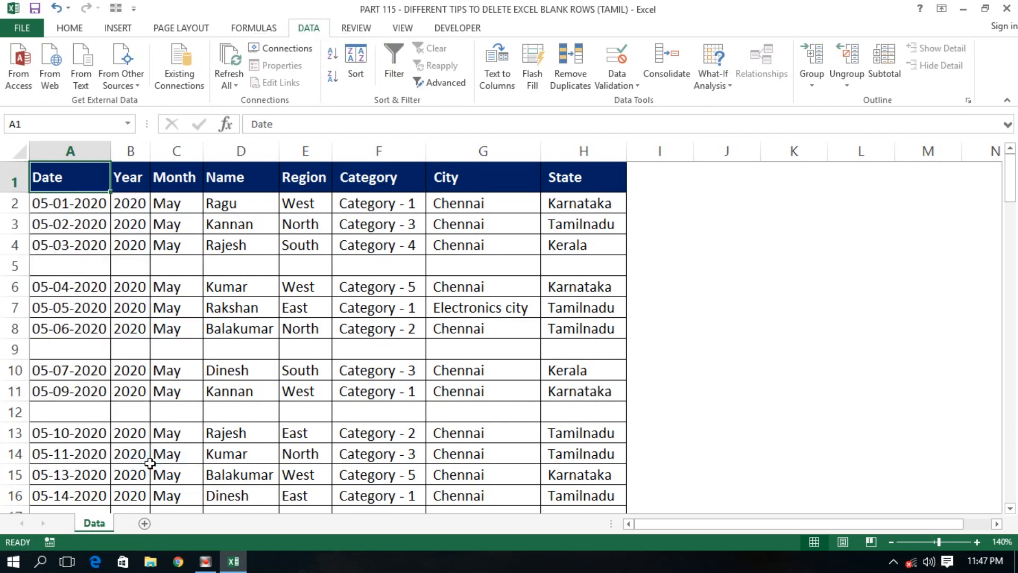
# - Select the entire worksheet and apply a filter so that it covers the rows beyond the blank ones
pyautogui.click(78, 389)
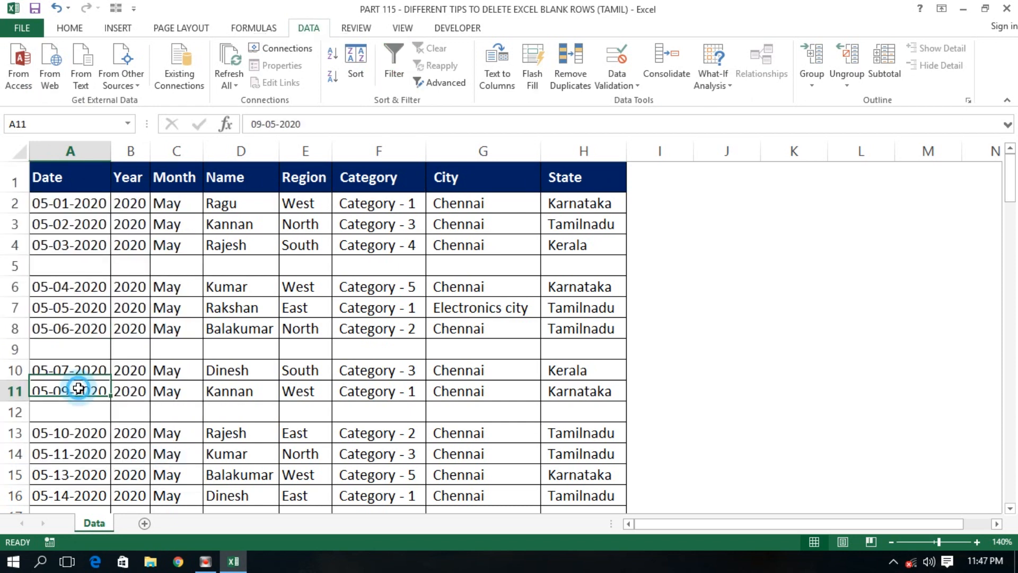
pyautogui.click(14, 151)
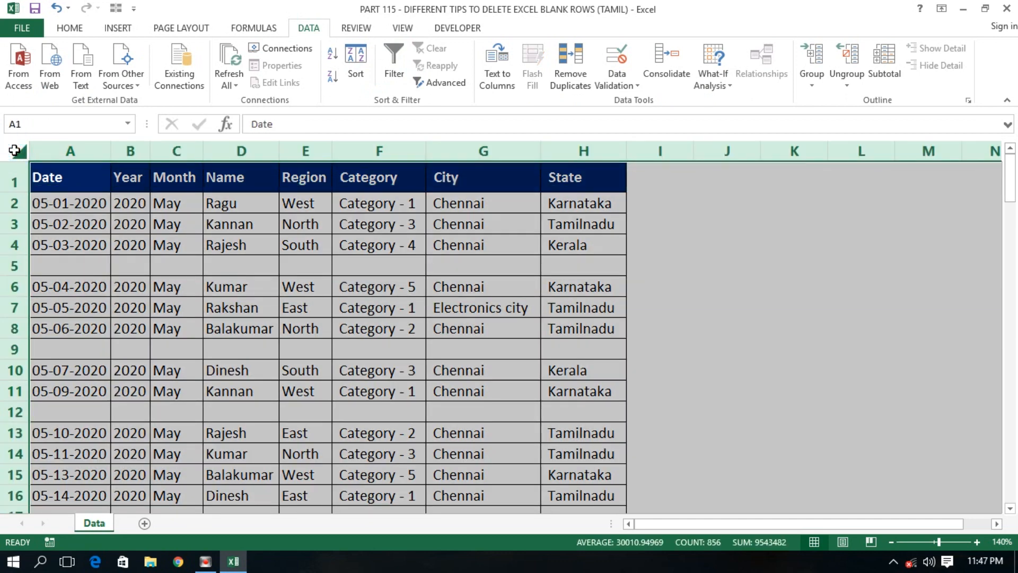
pyautogui.click(155, 292)
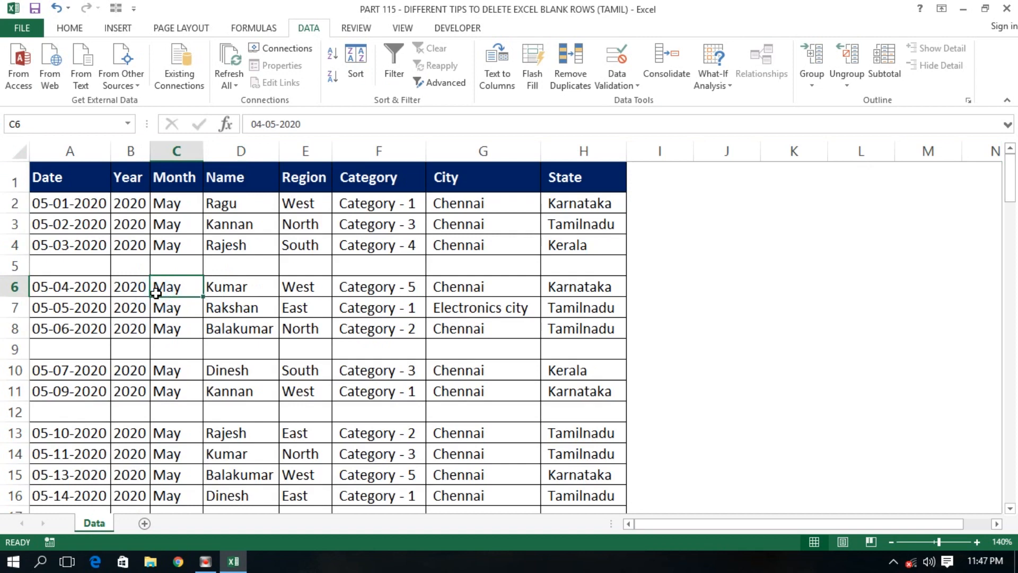
pyautogui.hotkey('ctrl', 'a')
pyautogui.hotkey('ctrl', 'a')
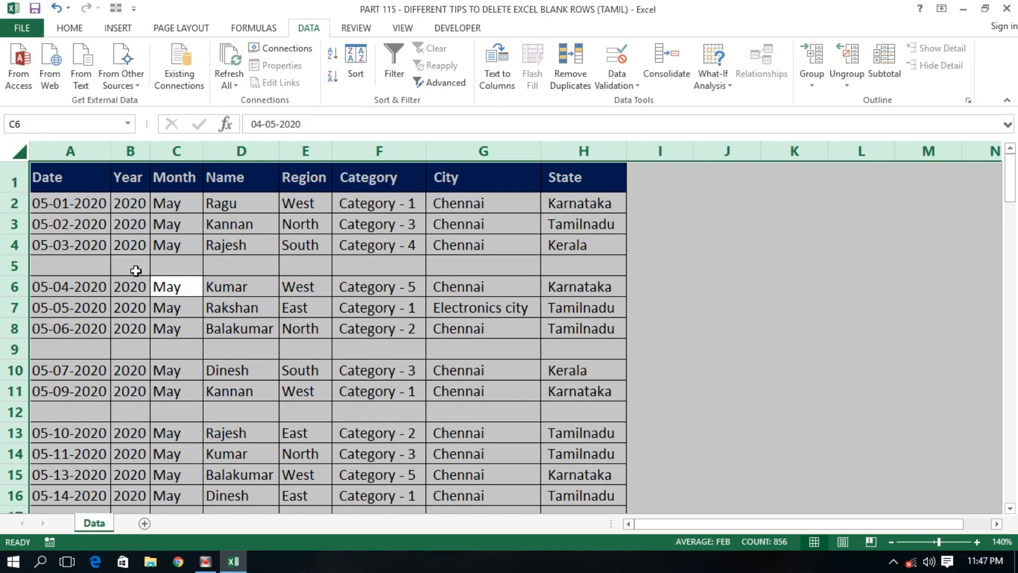
pyautogui.click(390, 63)
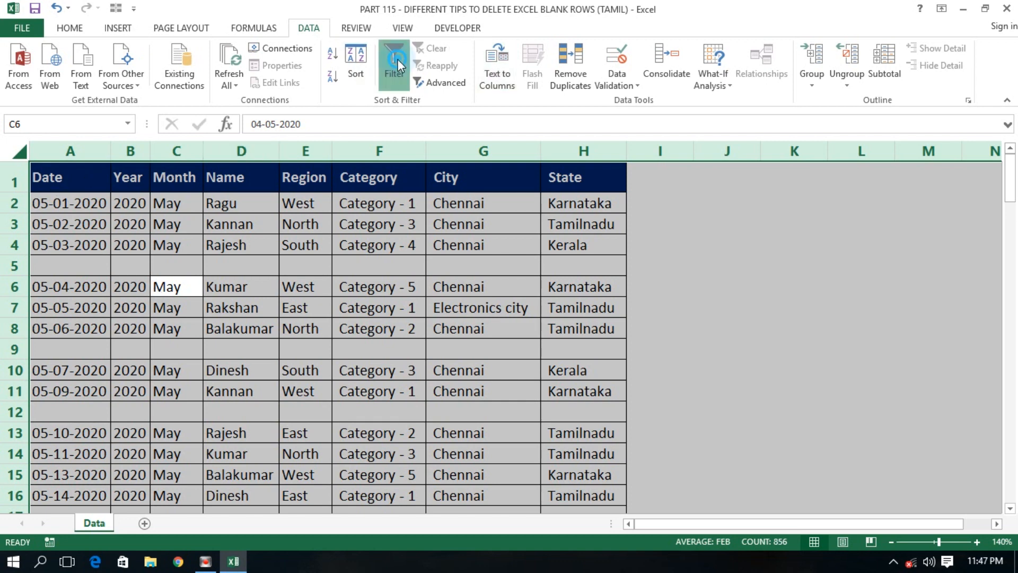
pyautogui.click(171, 239)
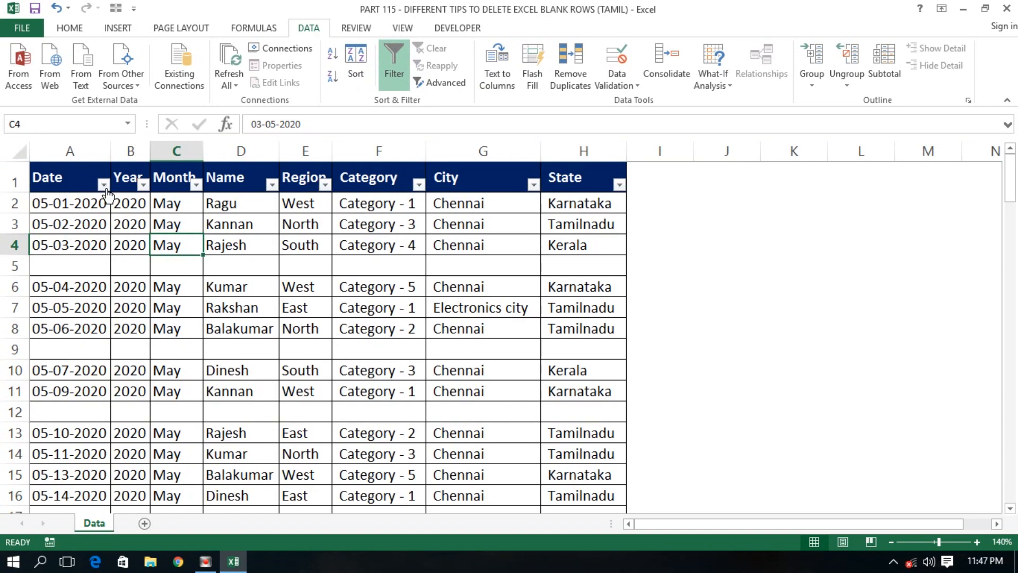
# - Filter the Date column to show only (Blanks)
pyautogui.click(104, 184)
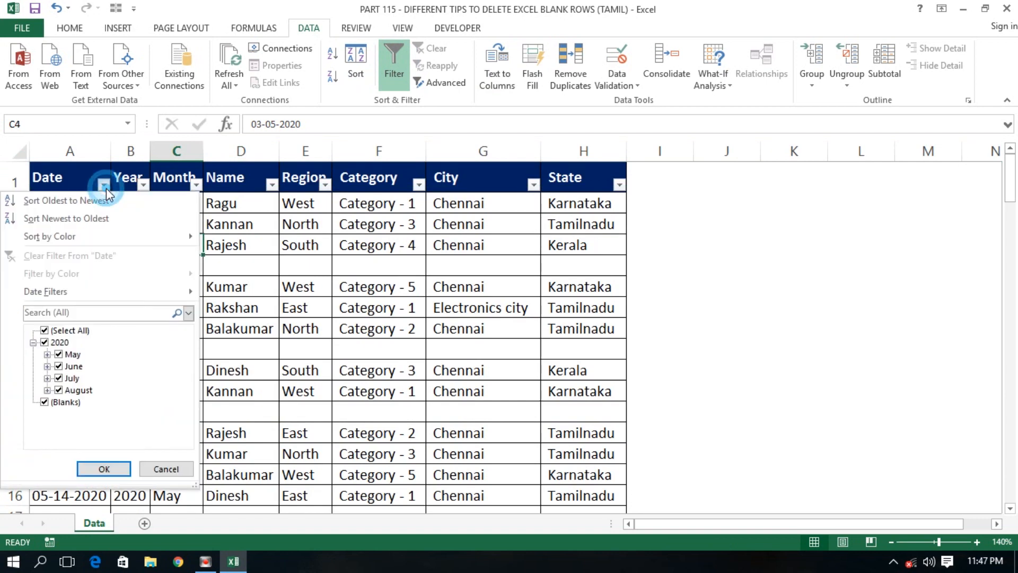
pyautogui.click(44, 330)
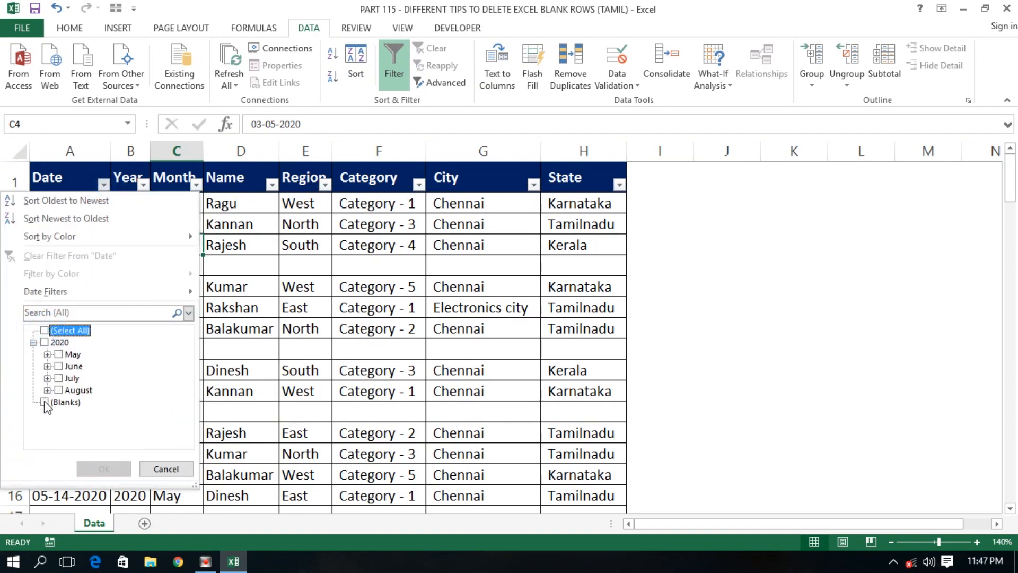
pyautogui.click(45, 402)
pyautogui.click(103, 469)
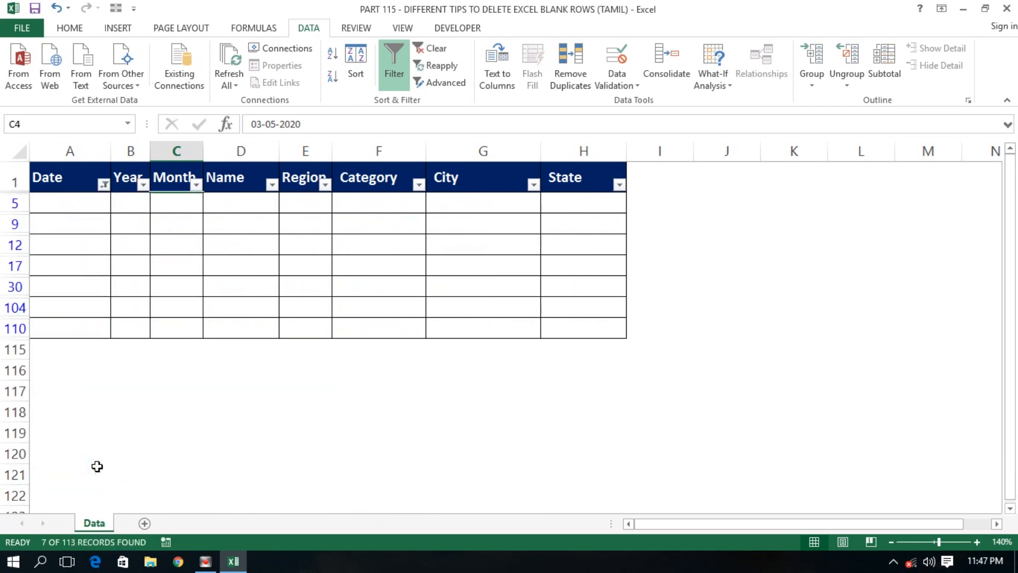
pyautogui.click(130, 204)
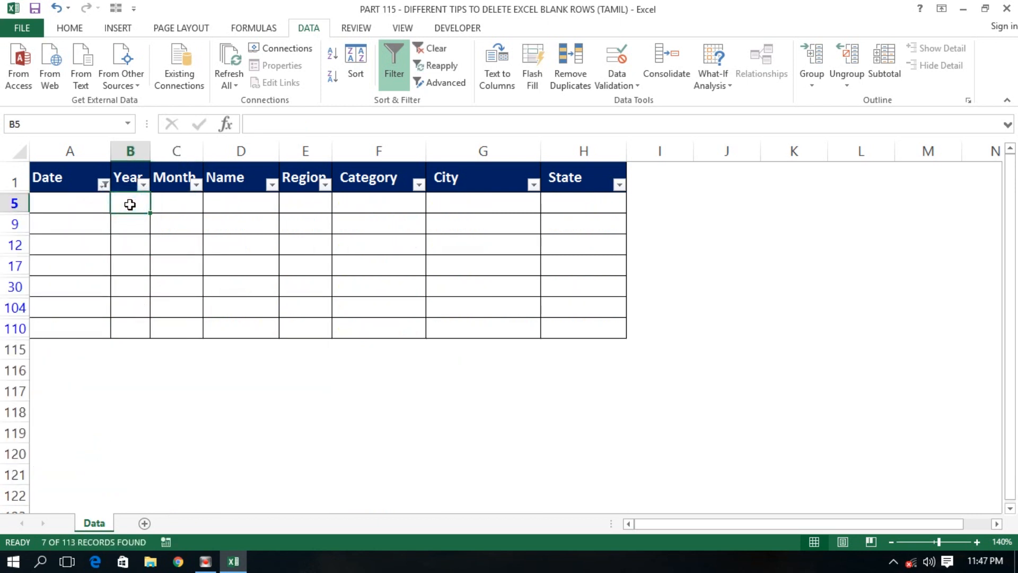
pyautogui.hotkey('shift', 'space')
pyautogui.hotkey('shift', 'Down')
pyautogui.hotkey('shift', 'Down')
pyautogui.hotkey('shift', 'Down')
pyautogui.hotkey('shift', 'Down')
pyautogui.hotkey('shift', 'Down')
pyautogui.hotkey('shift', 'Down')
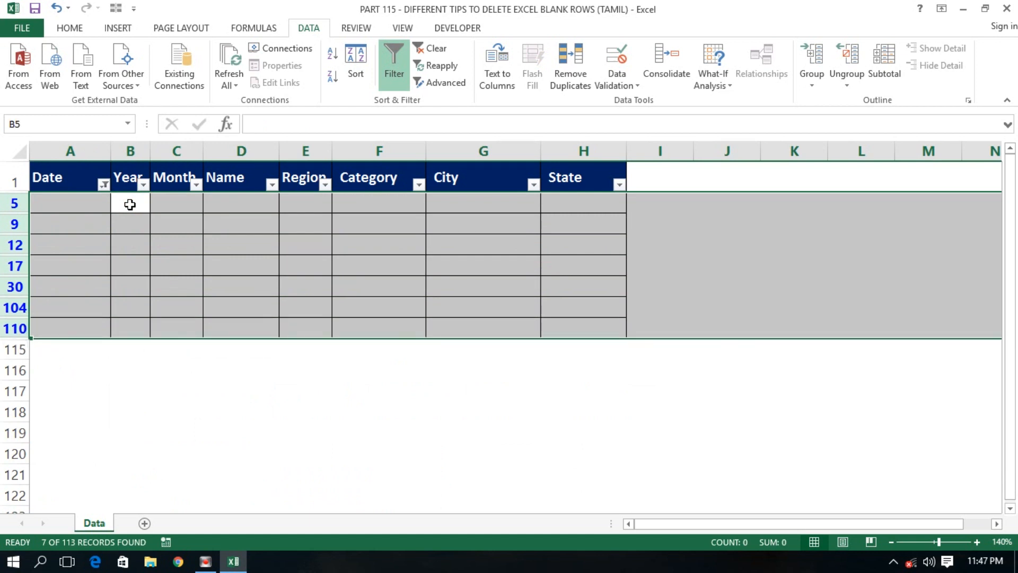
pyautogui.press('Down')
pyautogui.press('Up')
pyautogui.press('Up')
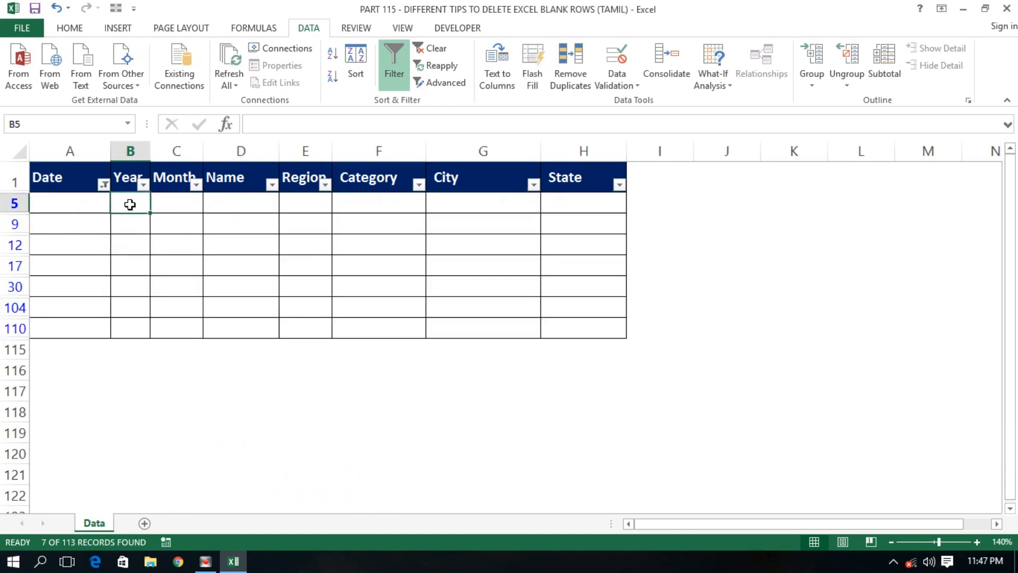
pyautogui.press('Down')
pyautogui.hotkey('shift', 'space')
pyautogui.hotkey('shift', 'Down')
pyautogui.hotkey('shift', 'Down')
pyautogui.hotkey('shift', 'Down')
pyautogui.hotkey('shift', 'Down')
pyautogui.hotkey('shift', 'Down')
pyautogui.hotkey('shift', 'Down')
pyautogui.hotkey('shift', 'Down')
pyautogui.hotkey('shift', 'Down')
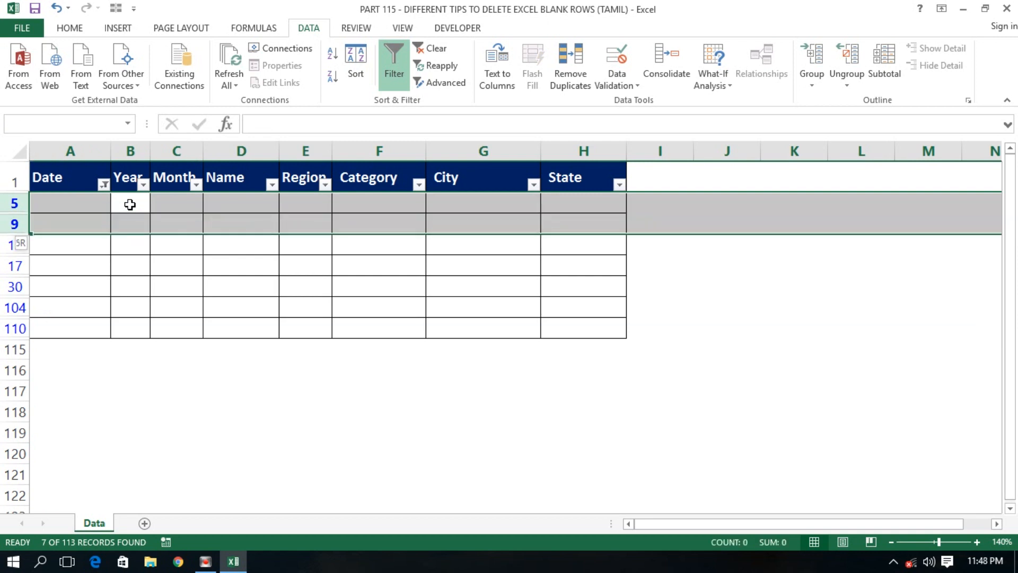
pyautogui.hotkey('shift', 'Up')
pyautogui.hotkey('shift', 'Up')
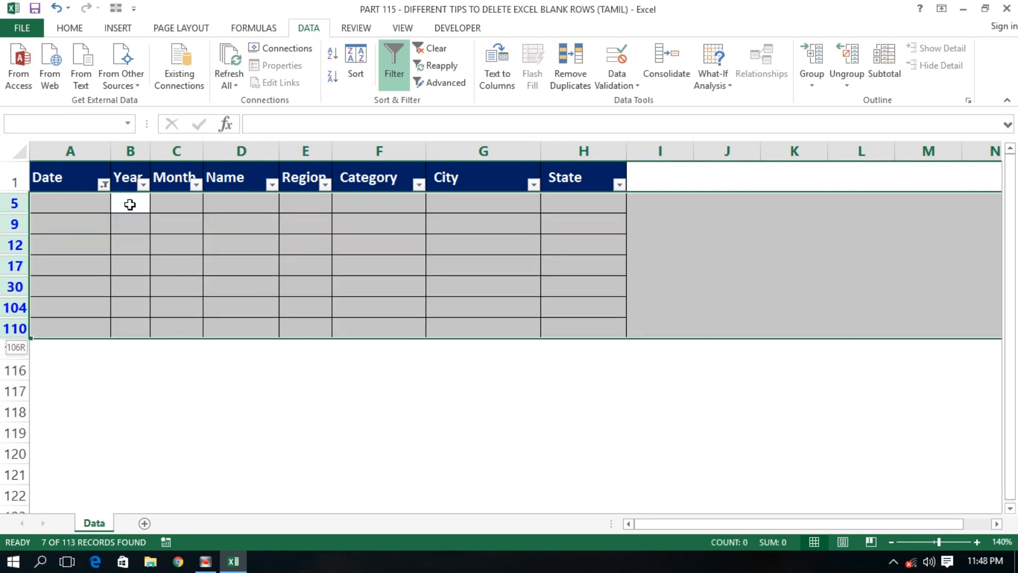
pyautogui.click(130, 204)
pyautogui.hotkey('shift', 'Down')
pyautogui.hotkey('shift', 'Down')
pyautogui.hotkey('shift', 'Down')
pyautogui.hotkey('shift', 'Down')
pyautogui.hotkey('shift', 'Down')
pyautogui.hotkey('shift', 'Down')
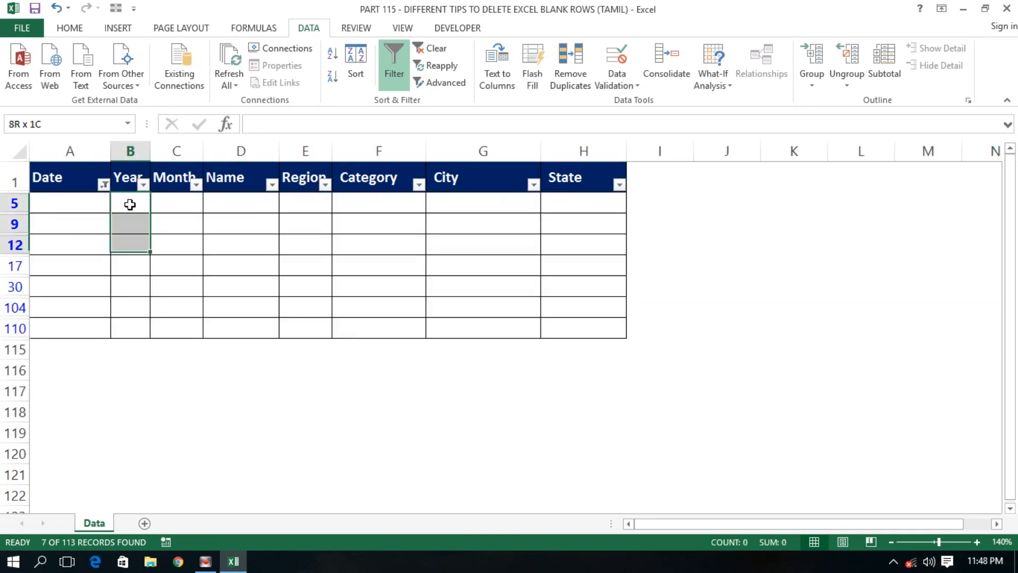
# - Select all filtered blank rows from 5 to 110 as entire rows and delete them
pyautogui.click(130, 204)
pyautogui.hotkey('shift', 'space')
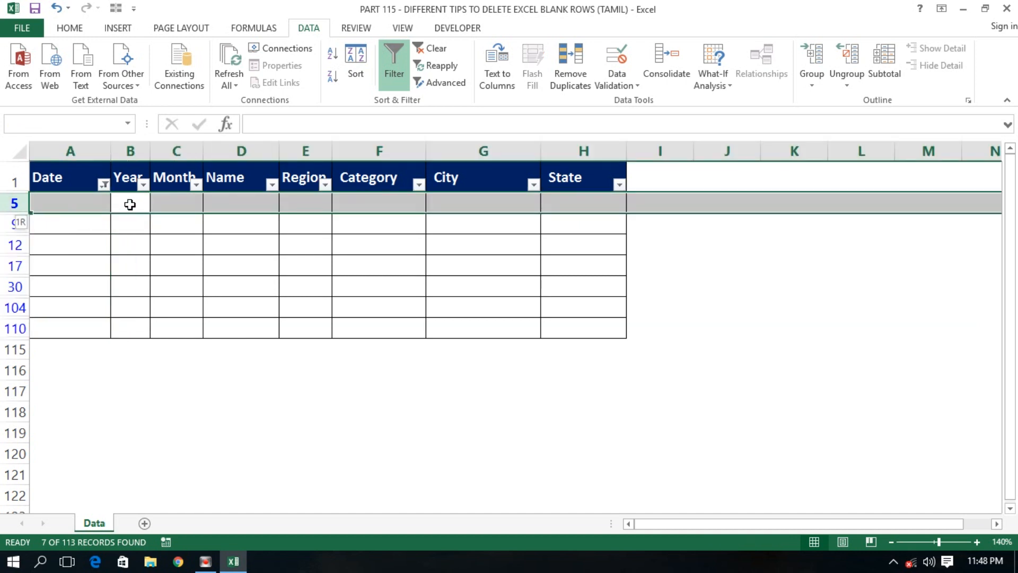
pyautogui.hotkey('shift', 'Down')
pyautogui.hotkey('shift', 'Down')
pyautogui.hotkey('shift', 'Down')
pyautogui.hotkey('shift', 'Down')
pyautogui.hotkey('shift', 'Down')
pyautogui.hotkey('shift', 'Down')
pyautogui.hotkey('shift', 'Down')
pyautogui.hotkey('shift', 'Down')
pyautogui.hotkey('shift', 'Down')
pyautogui.hotkey('shift', 'Down')
pyautogui.hotkey('shift', 'Down')
pyautogui.hotkey('shift', 'Down')
pyautogui.hotkey('shift', 'Down')
pyautogui.hotkey('shift', 'Down')
pyautogui.hotkey('shift', 'Down')
pyautogui.hotkey('shift', 'Down')
pyautogui.hotkey('shift', 'Down')
pyautogui.hotkey('shift', 'Down')
pyautogui.hotkey('shift', 'Down')
pyautogui.hotkey('shift', 'Down')
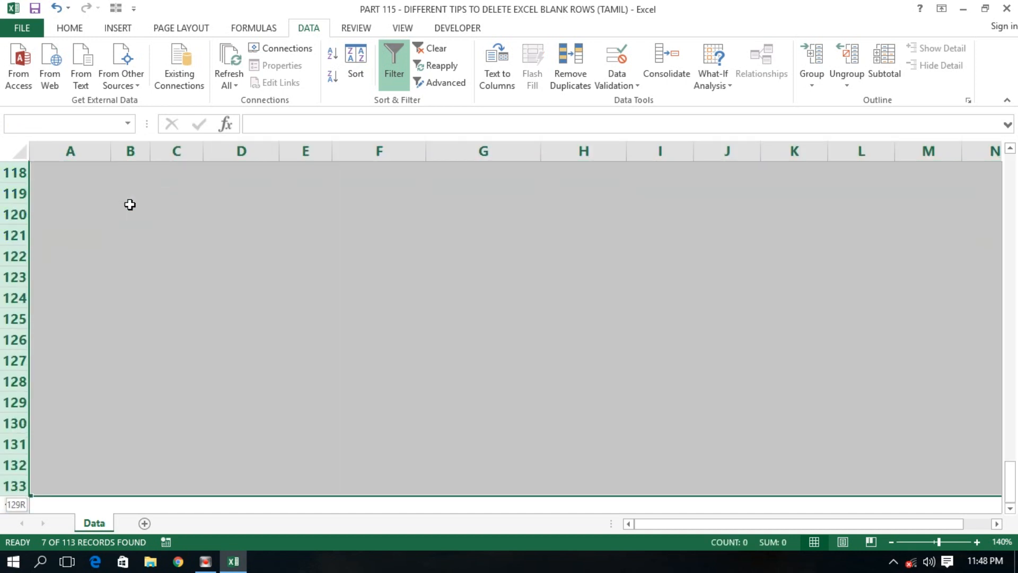
pyautogui.hotkey('shift', 'Up')
pyautogui.hotkey('shift', 'Up')
pyautogui.hotkey('shift', 'Up')
pyautogui.hotkey('shift', 'Up')
pyautogui.hotkey('shift', 'Up')
pyautogui.hotkey('shift', 'Up')
pyautogui.hotkey('shift', 'Up')
pyautogui.hotkey('shift', 'Up')
pyautogui.hotkey('shift', 'Up')
pyautogui.hotkey('shift', 'Up')
pyautogui.hotkey('shift', 'Up')
pyautogui.hotkey('shift', 'Up')
pyautogui.hotkey('shift', 'Up')
pyautogui.hotkey('shift', 'Up')
pyautogui.hotkey('shift', 'Up')
pyautogui.hotkey('shift', 'Up')
pyautogui.hotkey('shift', 'Up')
pyautogui.hotkey('shift', 'Up')
pyautogui.hotkey('shift', 'Up')
pyautogui.hotkey('shift', 'Up')
pyautogui.hotkey('shift', 'Down')
pyautogui.hotkey('shift', 'Down')
pyautogui.hotkey('shift', 'Down')
pyautogui.hotkey('shift', 'Down')
pyautogui.hotkey('shift', 'Down')
pyautogui.hotkey('shift', 'Down')
pyautogui.hotkey('shift', 'Down')
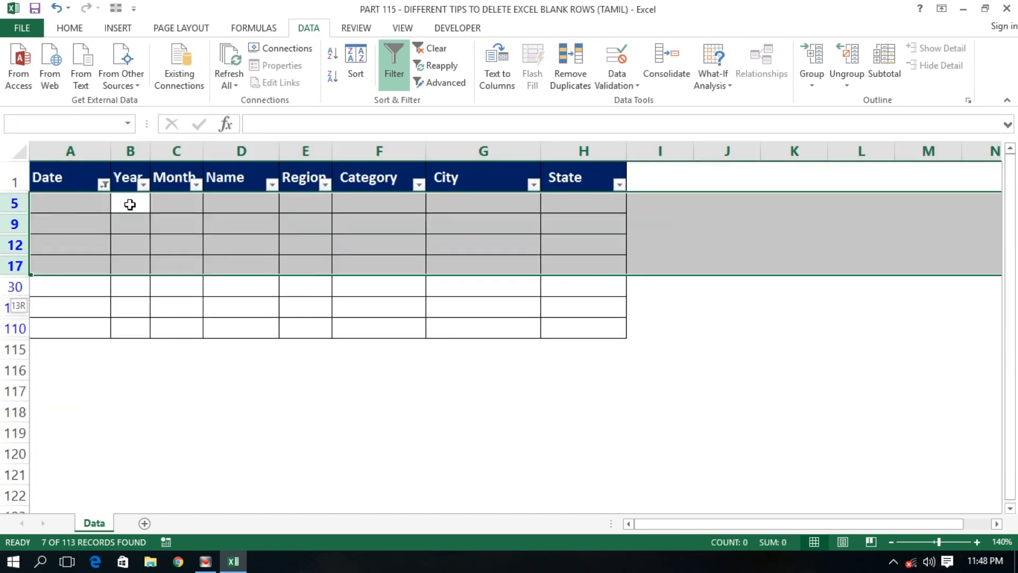
pyautogui.hotkey('shift', 'Up')
pyautogui.hotkey('ctrl', '-')
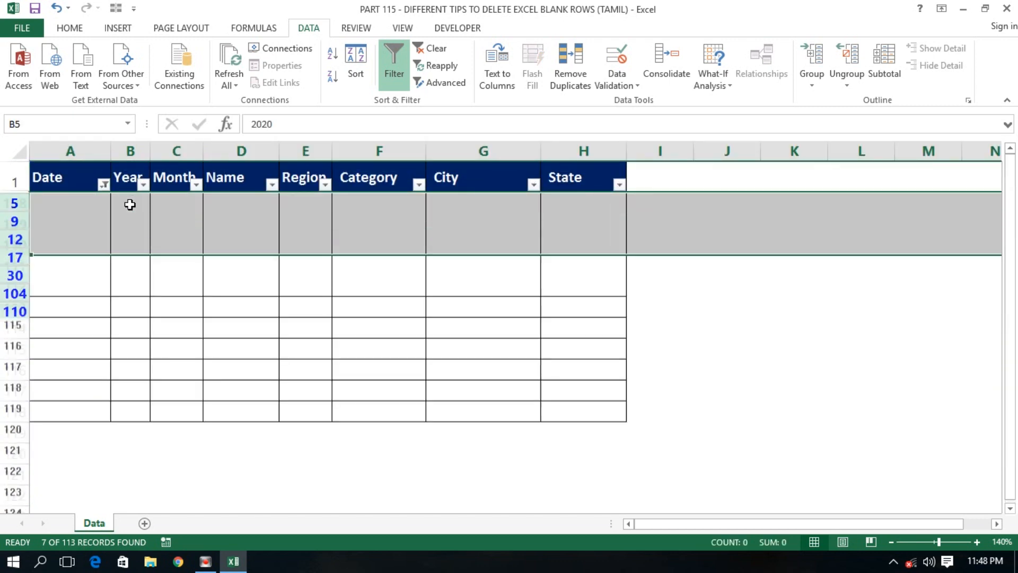
# - Turn off the filter to bring back the hidden data rows
pyautogui.press('Up')
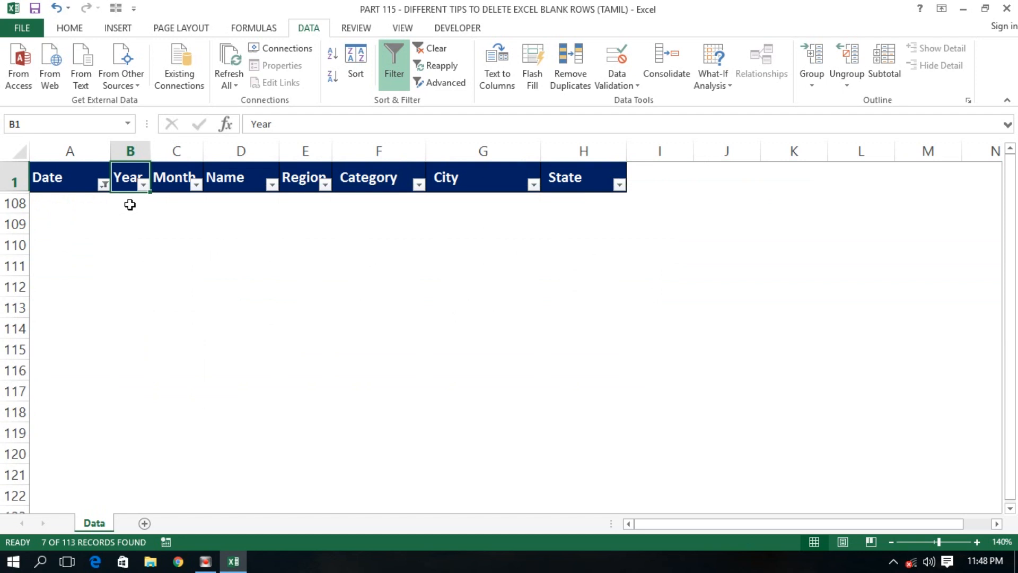
pyautogui.hotkey('alt', 'a')
pyautogui.press('t')
# - Reapply the filter, check the Date column's filter list for a blanks entry, and remove the filter again
pyautogui.press('Left')
pyautogui.hotkey('alt', 'a')
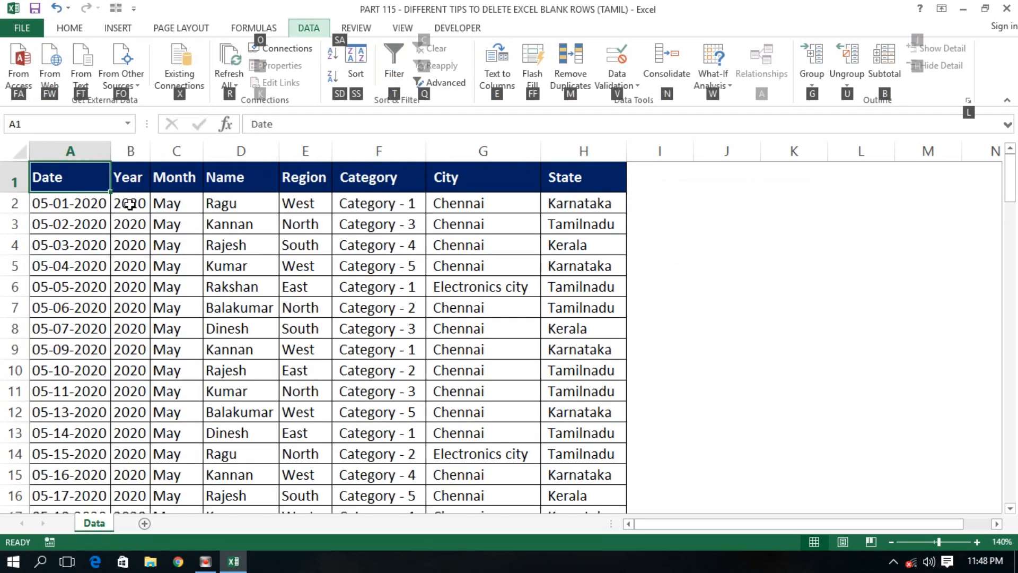
pyautogui.press('t')
pyautogui.hotkey('alt', 'Down')
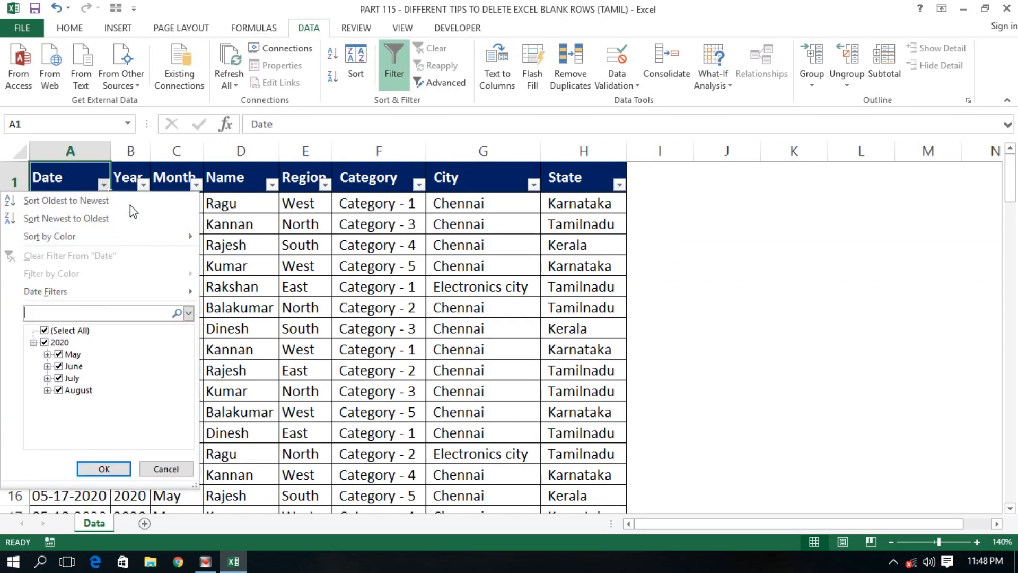
pyautogui.press('Escape')
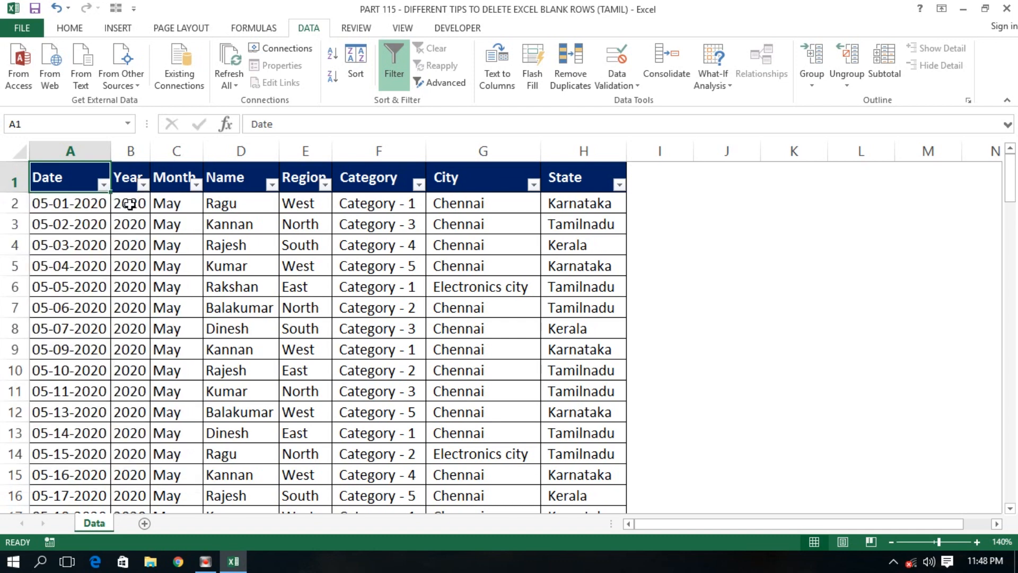
pyautogui.hotkey('alt', 'a')
pyautogui.press('t')
# - Go down the Date column to row 16 to examine the data for leftover blank rows
pyautogui.press('Down')
pyautogui.press('Down')
pyautogui.press('Down')
pyautogui.press('Down')
pyautogui.press('Down')
pyautogui.press('Down')
pyautogui.press('Down')
pyautogui.press('Down')
pyautogui.press('Down')
pyautogui.press('Down')
pyautogui.press('Down')
pyautogui.press('Down')
pyautogui.press('Down')
pyautogui.press('Down')
pyautogui.press('Down')
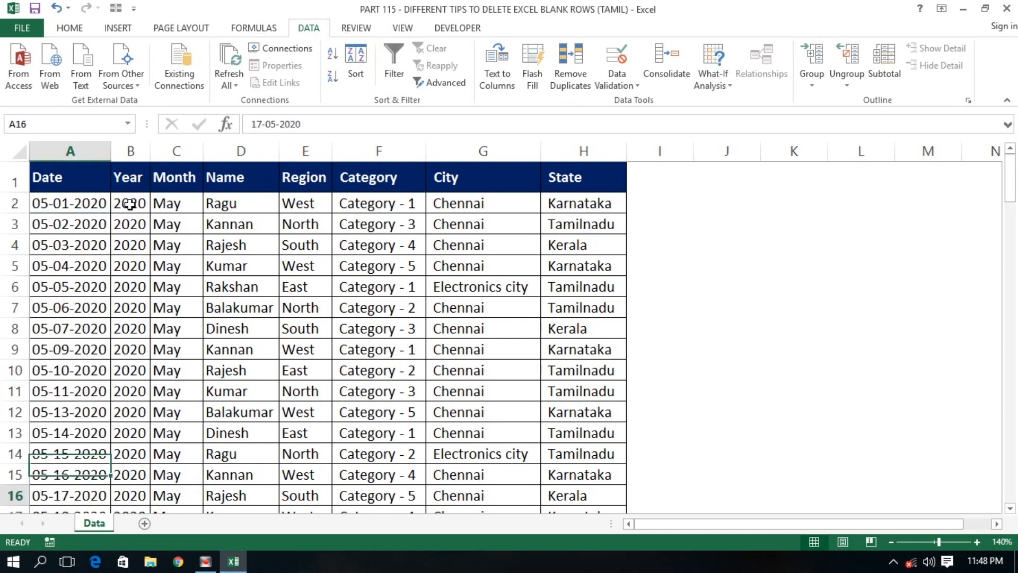
# - Go down the rest of the Date column to examine the data for leftover blank rows, and return to the header cell
pyautogui.press('Down')
pyautogui.press('Down')
pyautogui.press('Down')
pyautogui.press('Down')
pyautogui.press('Down')
pyautogui.press('Down')
pyautogui.press('Down')
pyautogui.press('Down')
pyautogui.press('Down')
pyautogui.press('Down')
pyautogui.press('Down')
pyautogui.press('Down')
pyautogui.press('Down')
pyautogui.press('Down')
pyautogui.press('Down')
pyautogui.press('Down')
pyautogui.press('Down')
pyautogui.press('Down')
pyautogui.press('Down')
pyautogui.press('Down')
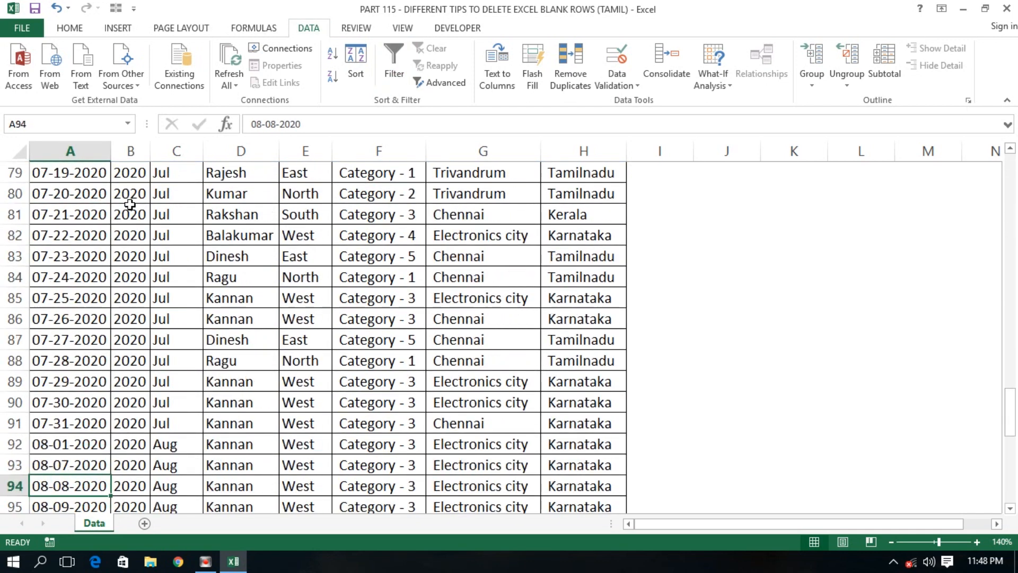
pyautogui.press('Down')
pyautogui.press('Down')
pyautogui.press('Down')
pyautogui.press('Down')
pyautogui.press('Down')
pyautogui.press('Down')
pyautogui.press('Down')
pyautogui.press('Down')
pyautogui.press('Down')
pyautogui.press('Down')
pyautogui.press('Down')
pyautogui.press('Down')
pyautogui.press('Down')
pyautogui.press('Down')
pyautogui.press('Down')
pyautogui.press('Down')
pyautogui.press('Down')
pyautogui.press('Down')
pyautogui.press('Down')
pyautogui.press('Down')
pyautogui.hotkey('ctrl', 'Up')
pyautogui.hotkey('ctrl', 'Up')
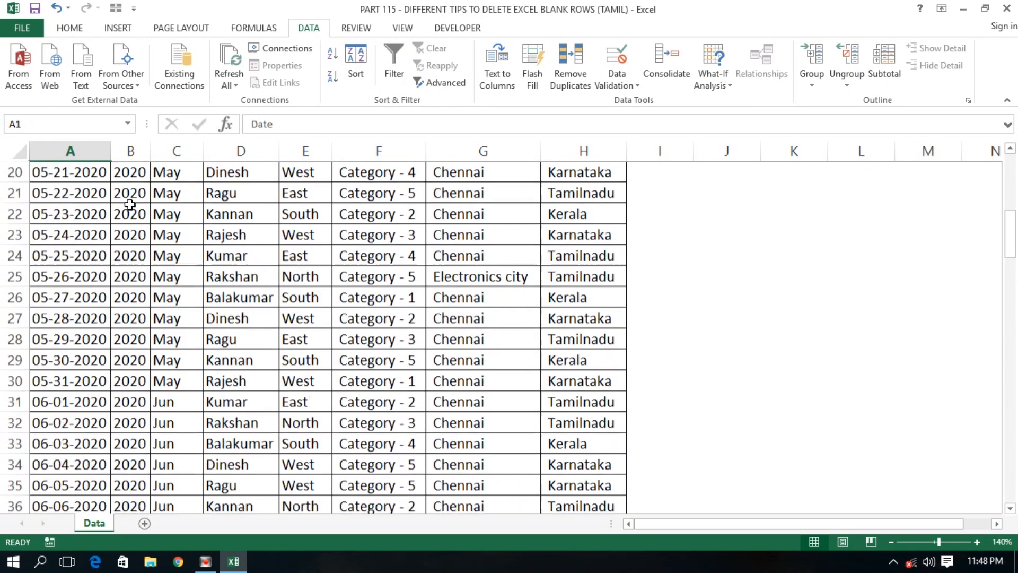
# - Undo the deletion of the blank rows and the blanks filter on the Date column
pyautogui.hotkey('ctrl', 'shift', 'l')
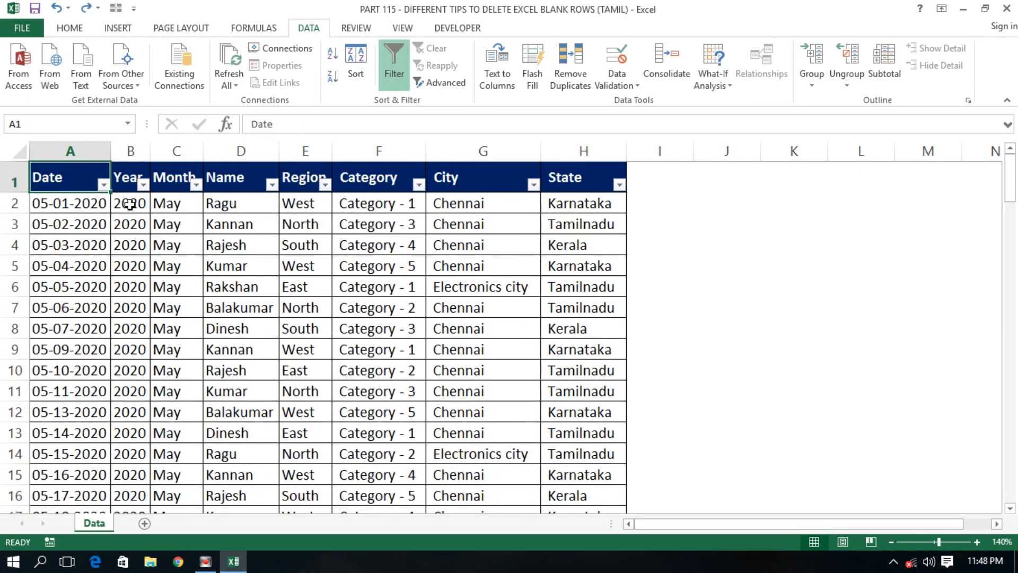
pyautogui.hotkey('ctrl', 'shift', 'l')
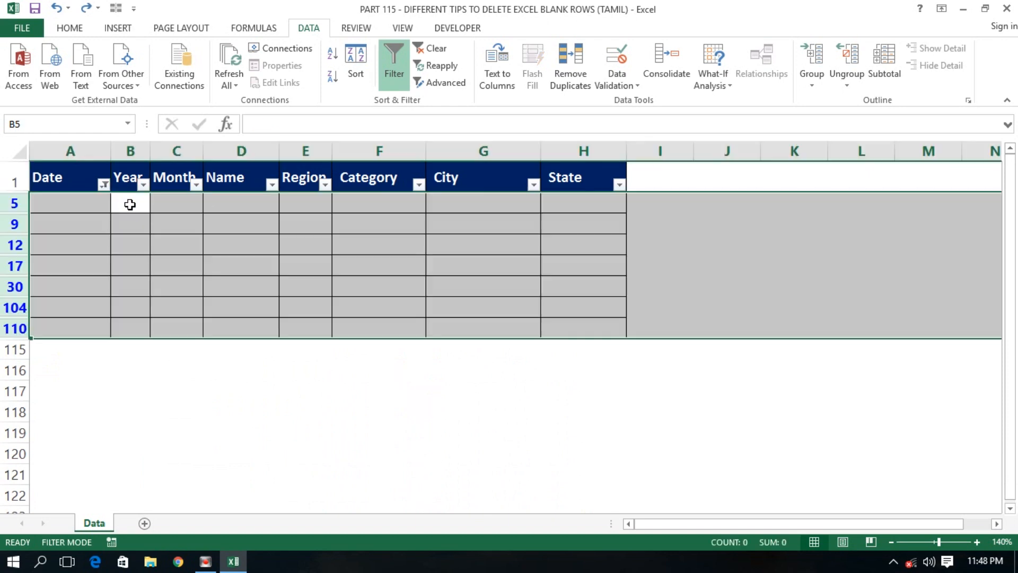
pyautogui.hotkey('ctrl', 'z')
pyautogui.press('Right')
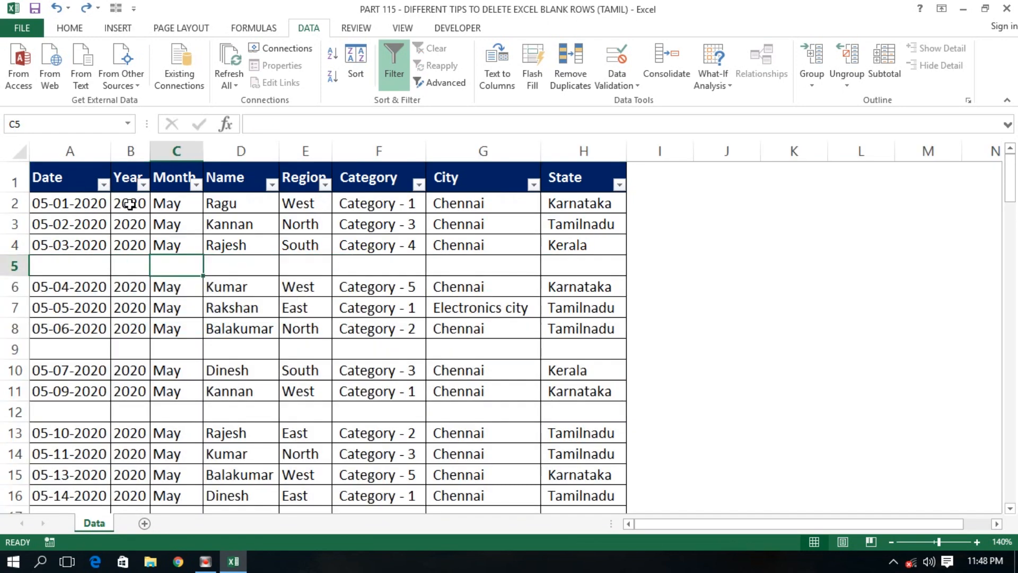
# - Return to the Date header cell and turn off the filter on the table
pyautogui.press('Left')
pyautogui.press('Left')
pyautogui.press('Up')
pyautogui.hotkey('ctrl', 'Up')
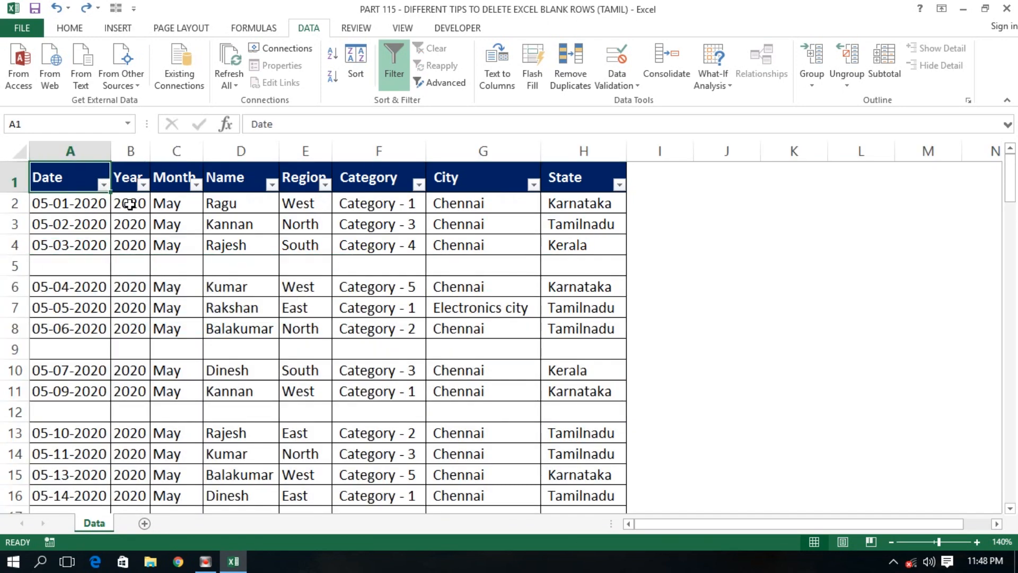
pyautogui.hotkey('ctrl', 'shift', 'l')
pyautogui.press('Down')
pyautogui.press('Down')
pyautogui.press('Down')
pyautogui.hotkey('ctrl', 'Up')
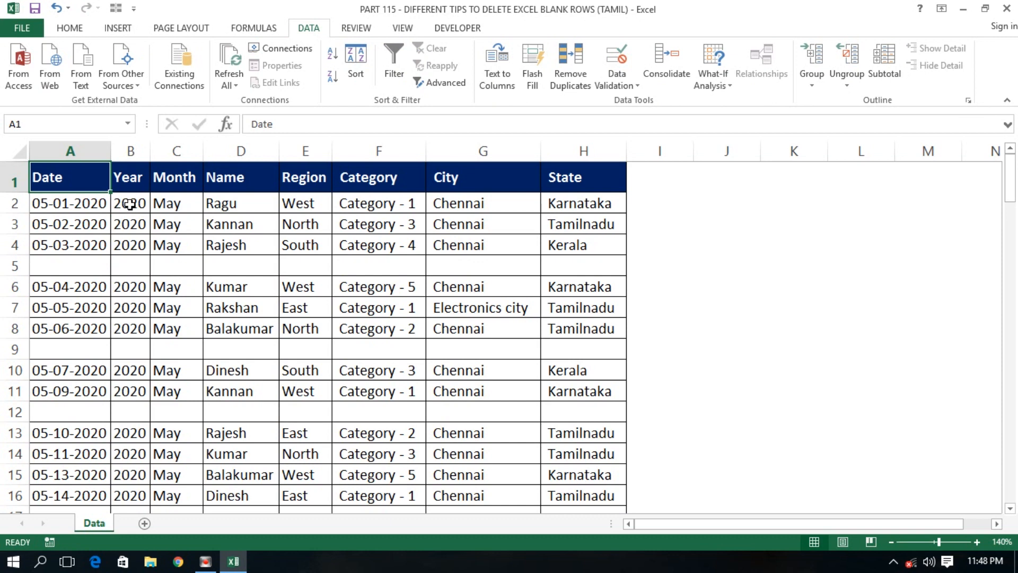
# - Open Go To from a cell in the table, examine the Go To Special options, and close them without applying any
pyautogui.click(166, 197)
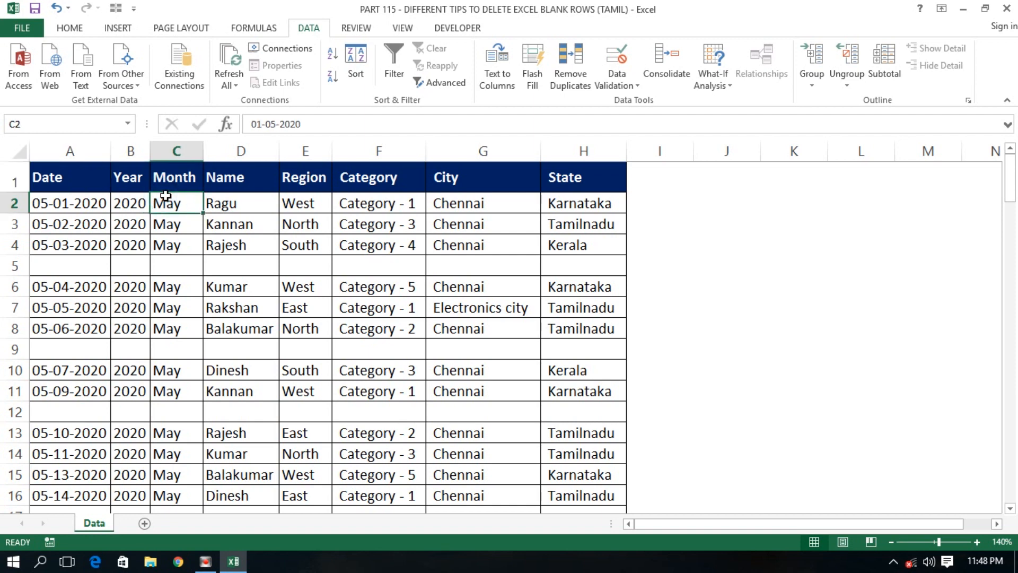
pyautogui.click(142, 246)
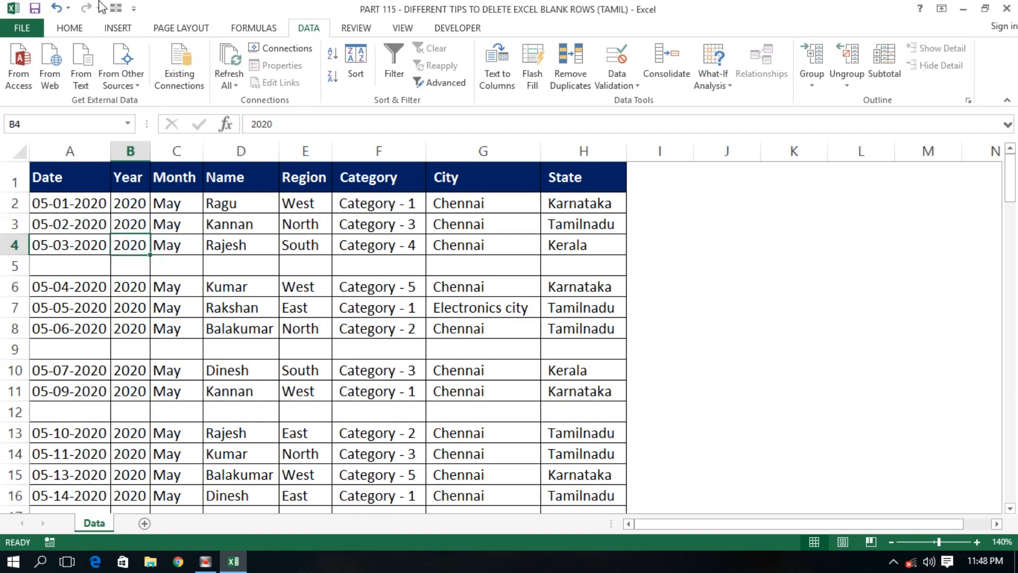
pyautogui.click(69, 29)
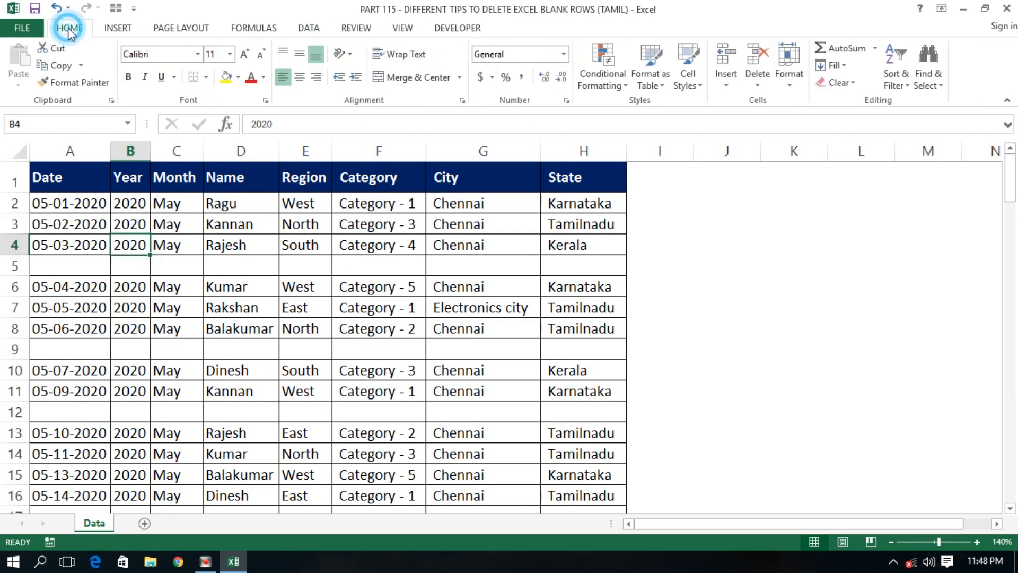
pyautogui.click(929, 84)
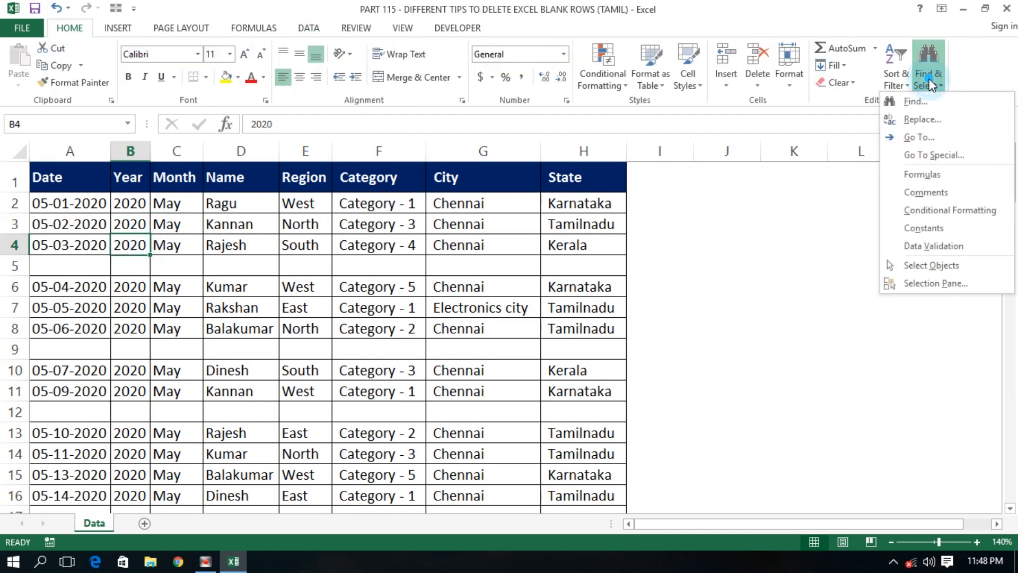
pyautogui.click(921, 139)
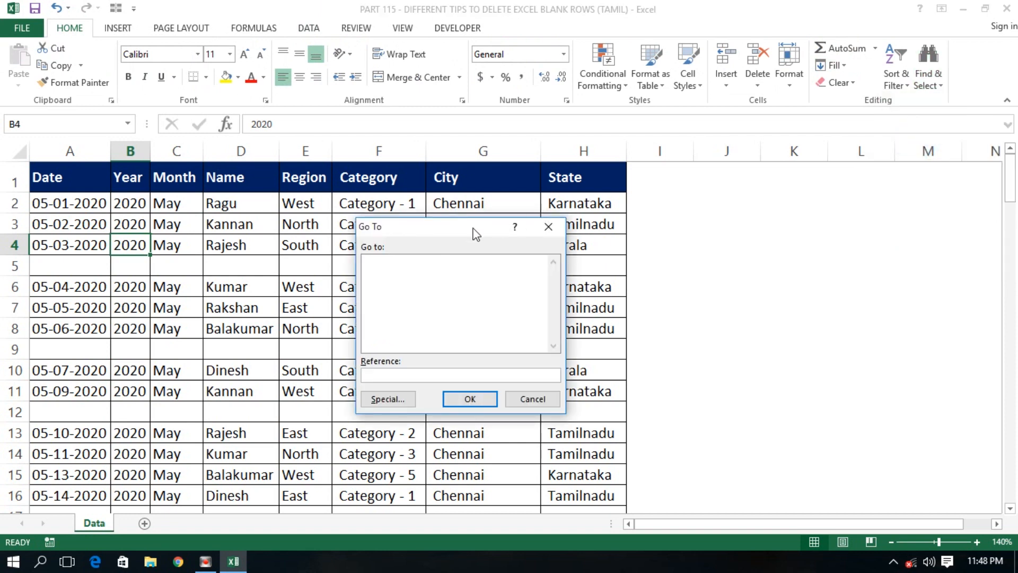
pyautogui.moveTo(473, 230); pyautogui.dragTo(777, 206)
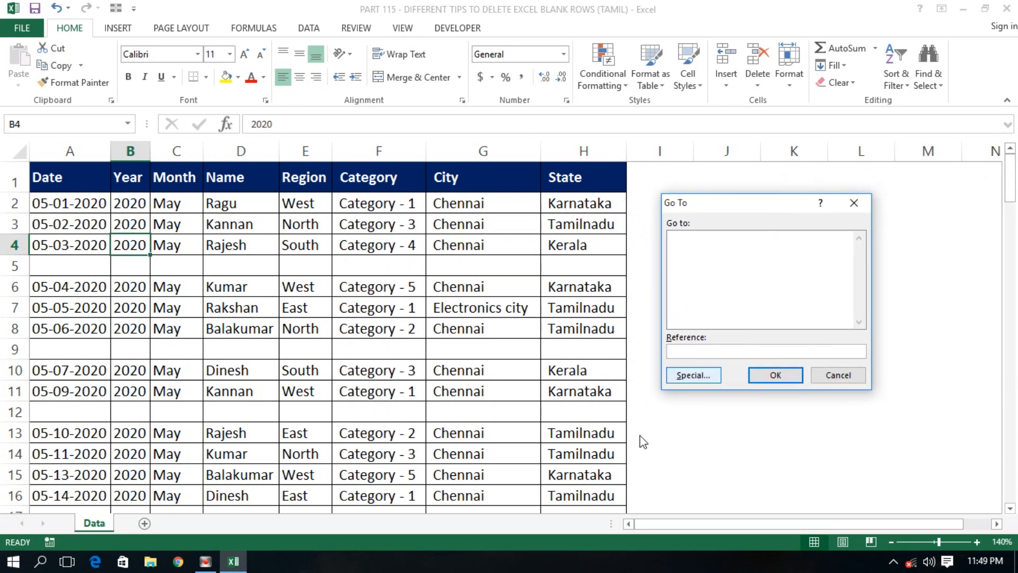
pyautogui.click(686, 375)
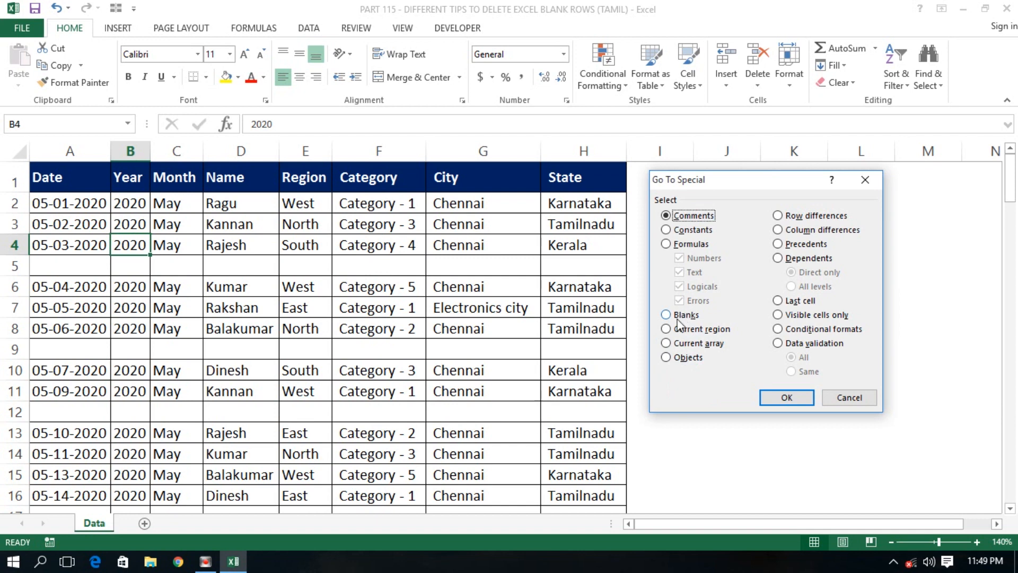
pyautogui.click(829, 397)
pyautogui.click(645, 299)
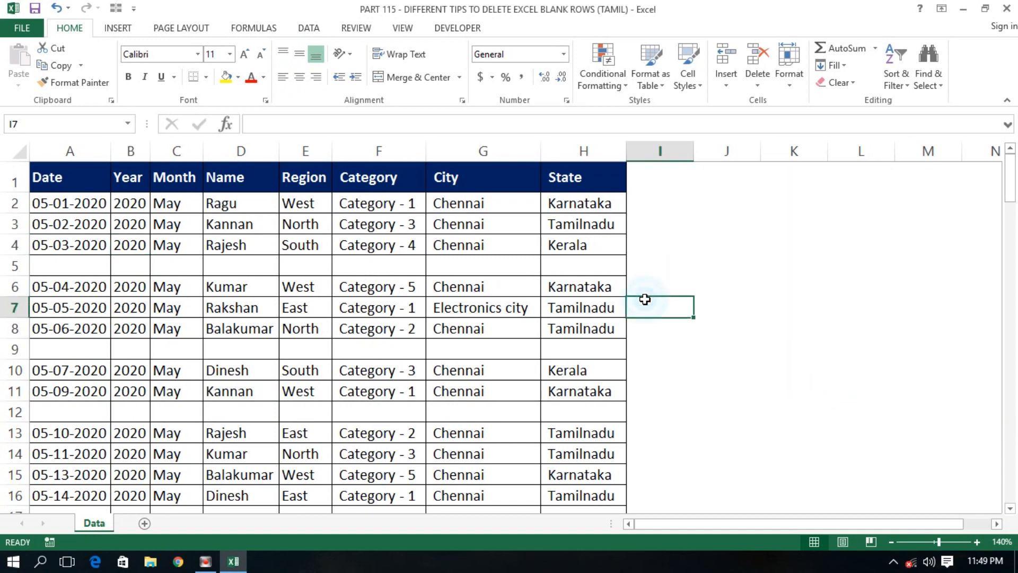
pyautogui.click(64, 264)
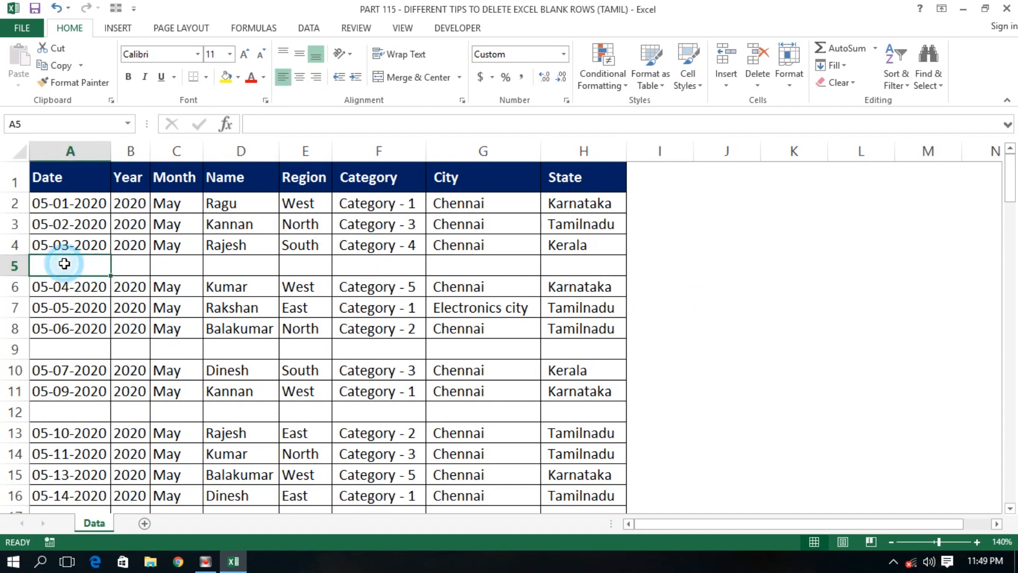
pyautogui.click(711, 217)
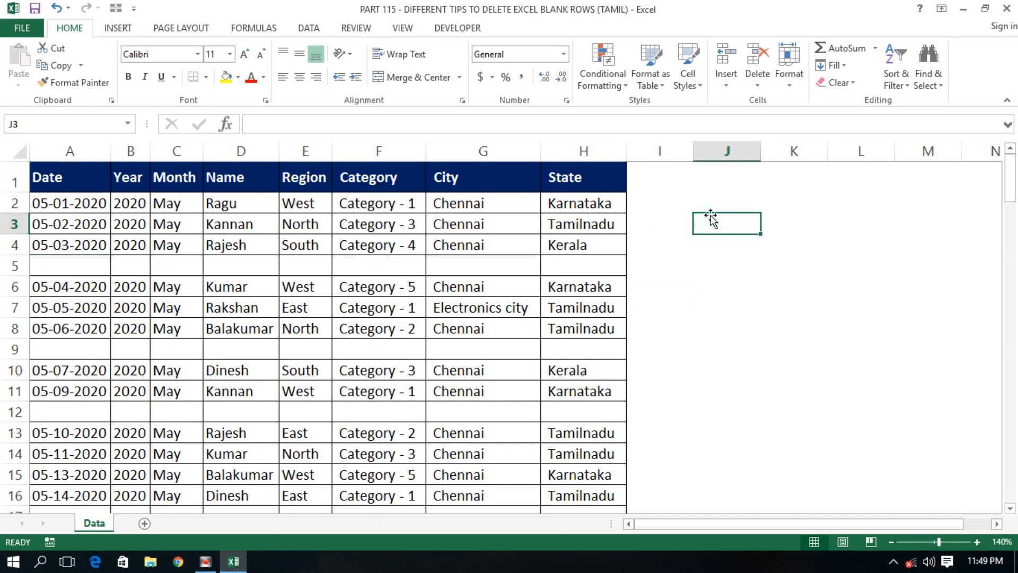
pyautogui.click(710, 185)
pyautogui.click(170, 306)
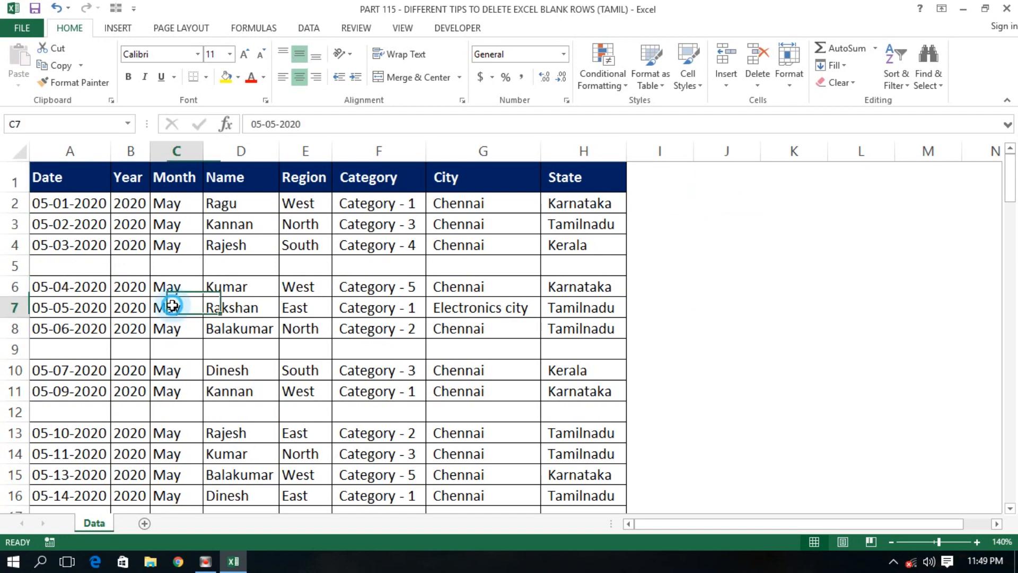
pyautogui.click(723, 285)
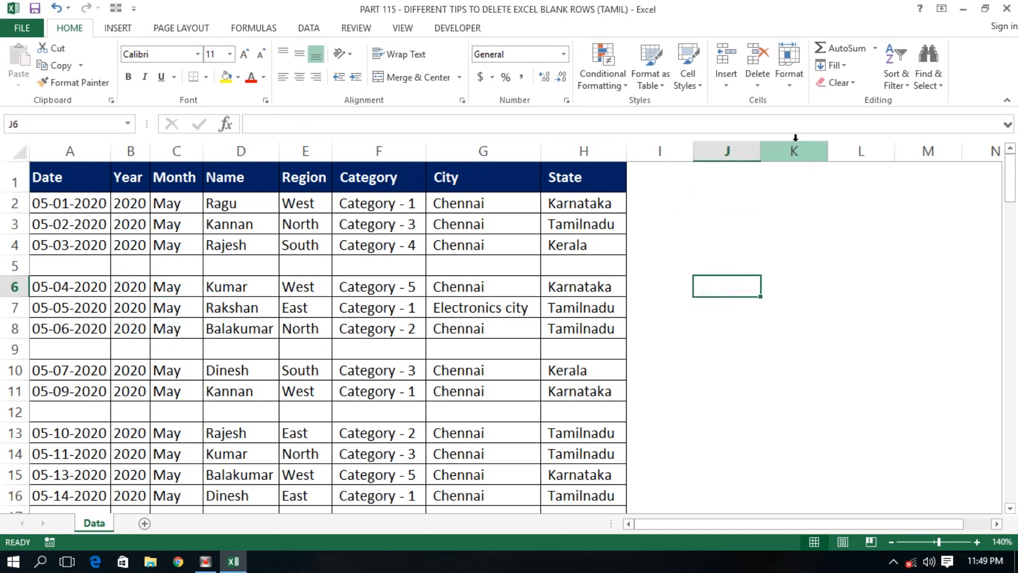
# - Enter the notes CTL + G in cell J2 and F5 in cell J3, and make both bold
pyautogui.click(730, 198)
pyautogui.write('CTL + G')
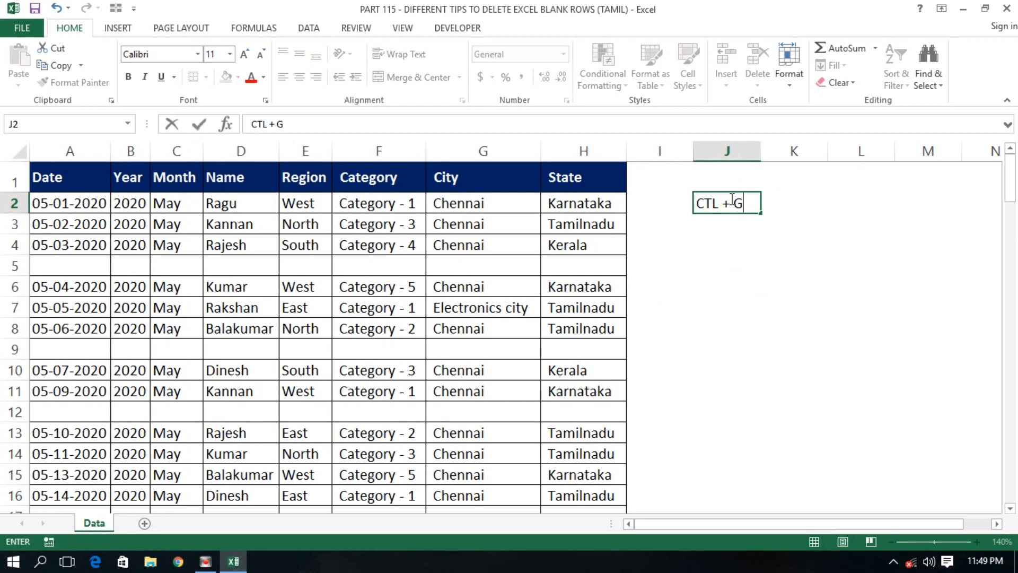
pyautogui.press('Return')
pyautogui.write('F')
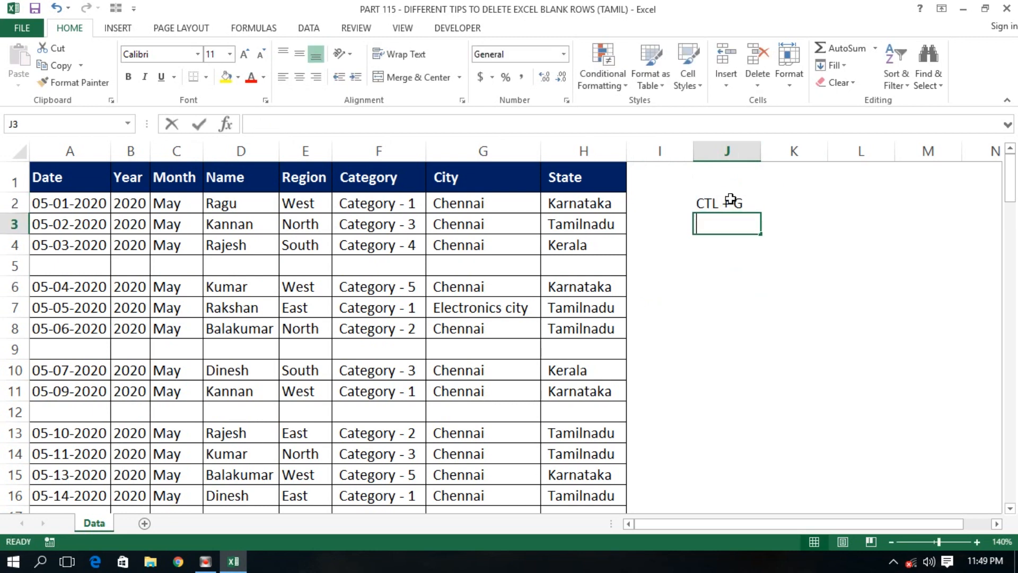
pyautogui.write('5')
pyautogui.press('Return')
pyautogui.press('Up')
pyautogui.hotkey('shift', 'Up')
pyautogui.hotkey('ctrl', 'b')
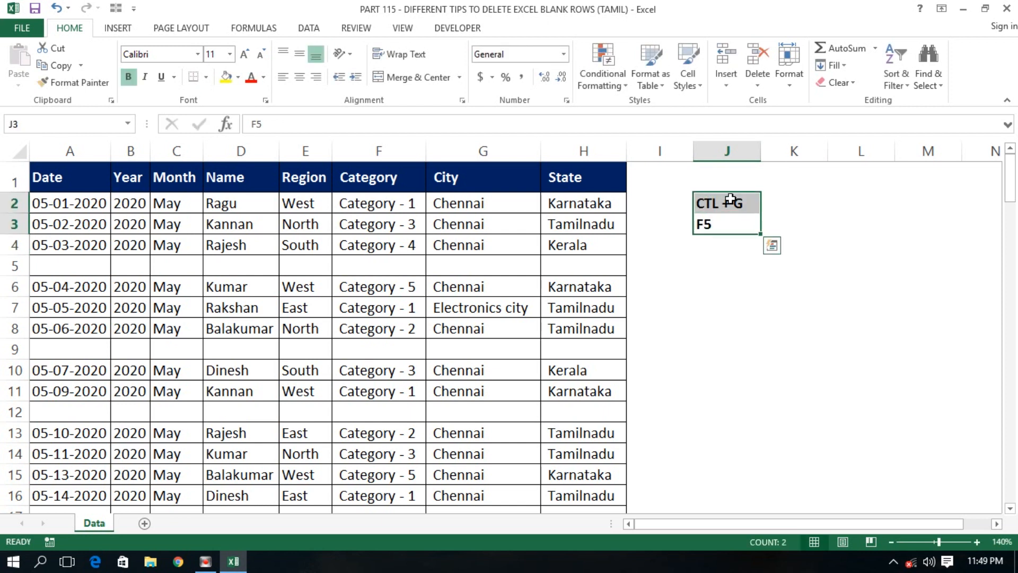
# - Undo the bold formatting and both notes in cells J2 and J3
pyautogui.press('Down')
pyautogui.press('Up')
pyautogui.press('Up')
pyautogui.hotkey('shift', 'Down')
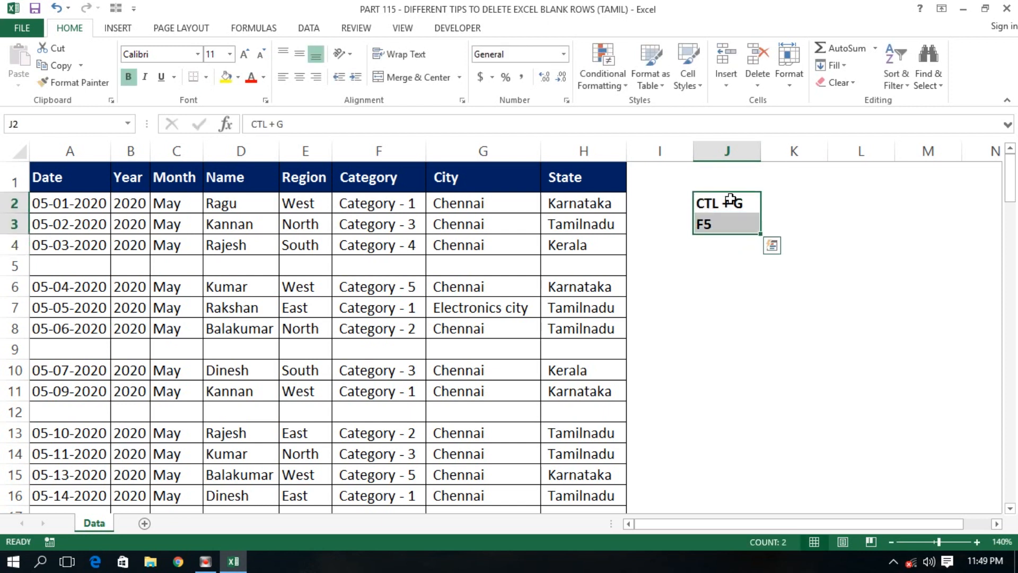
pyautogui.hotkey('ctrl', 'z')
pyautogui.hotkey('ctrl', 'z')
pyautogui.hotkey('ctrl', 'z')
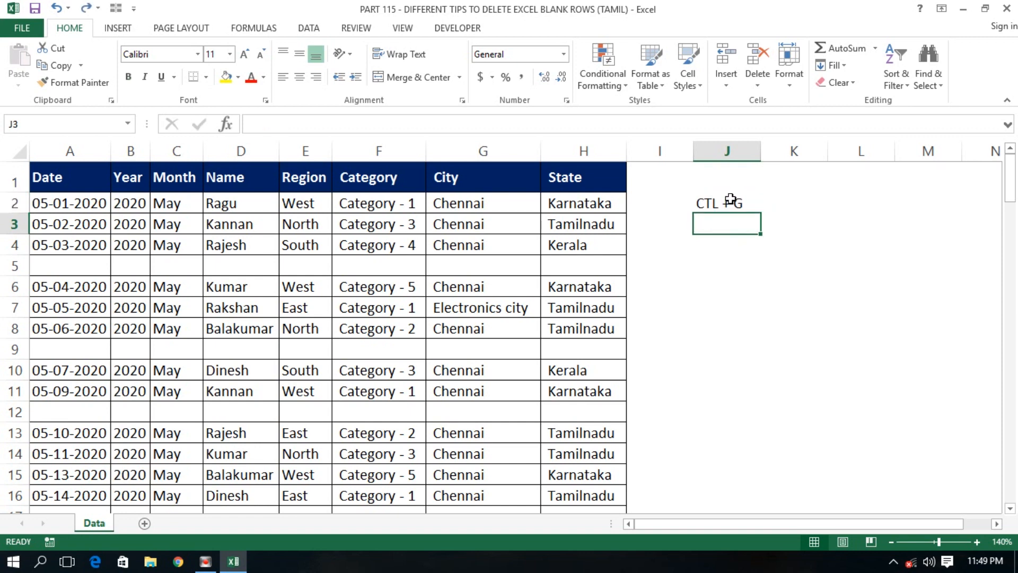
pyautogui.click(582, 221)
pyautogui.click(503, 362)
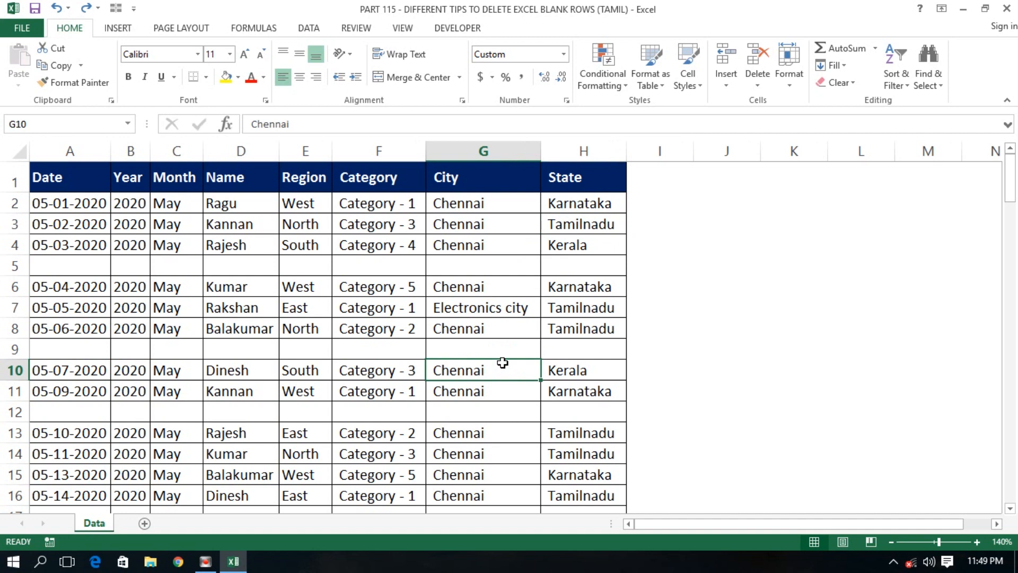
pyautogui.click(154, 292)
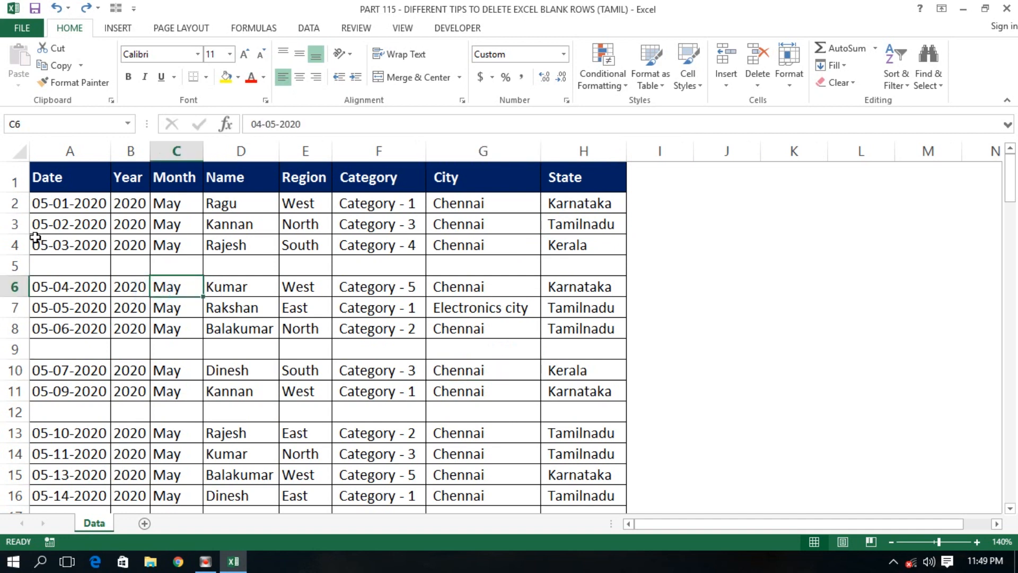
# - From blank cell A5, select all blank cells in the table using Go To Special with the Blanks option
pyautogui.click(48, 260)
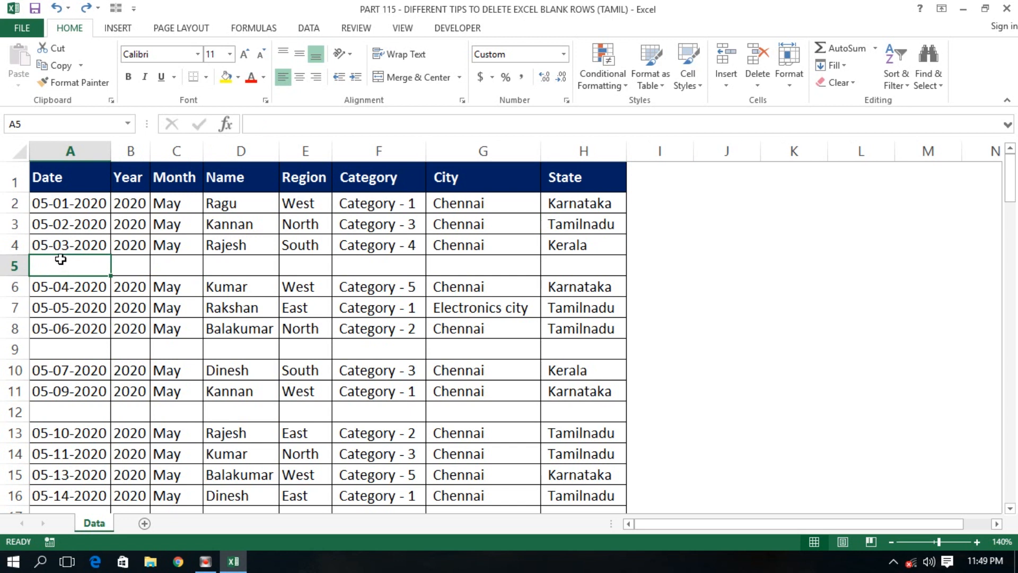
pyautogui.hotkey('ctrl', 'g')
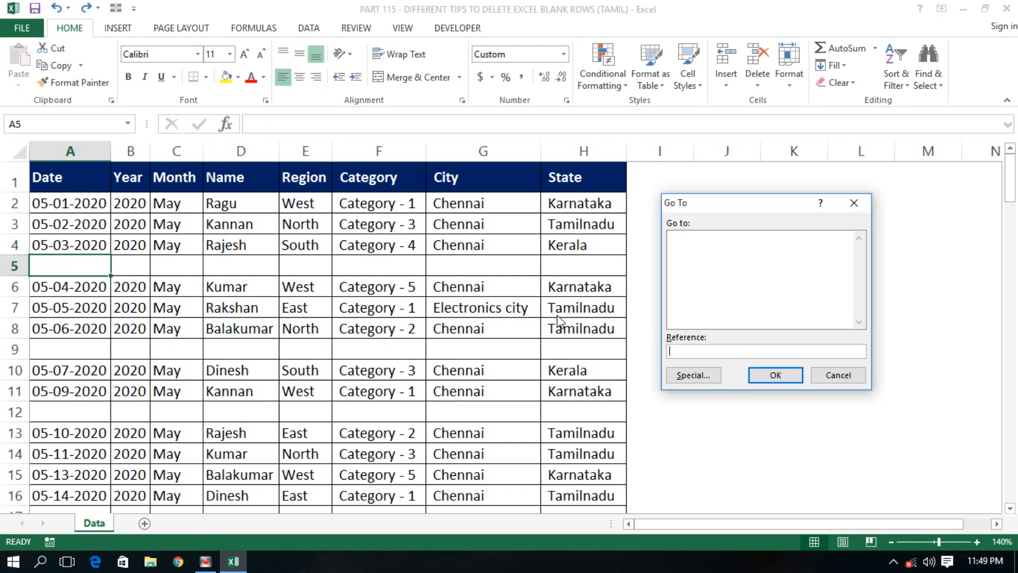
pyautogui.click(696, 376)
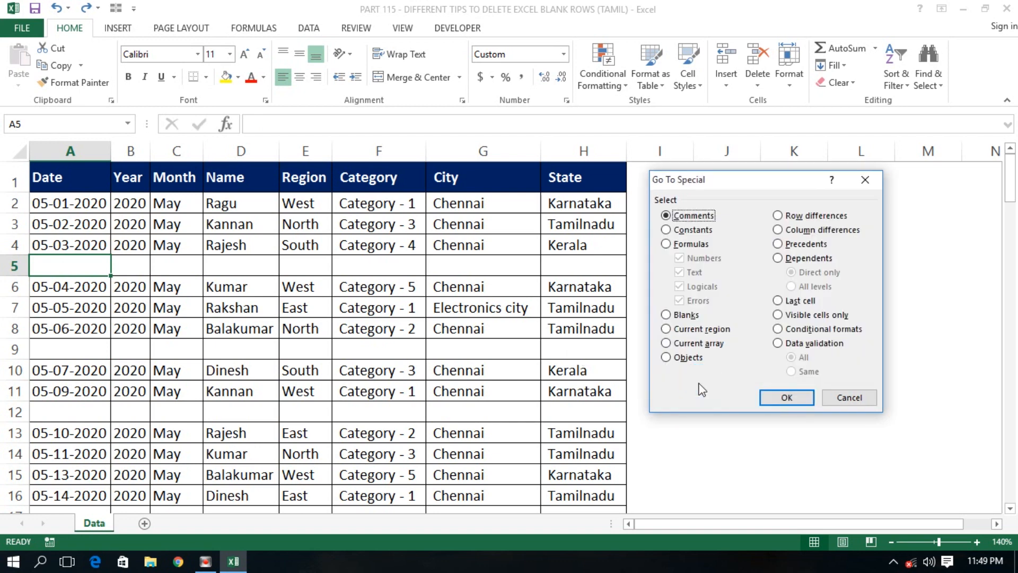
pyautogui.click(690, 316)
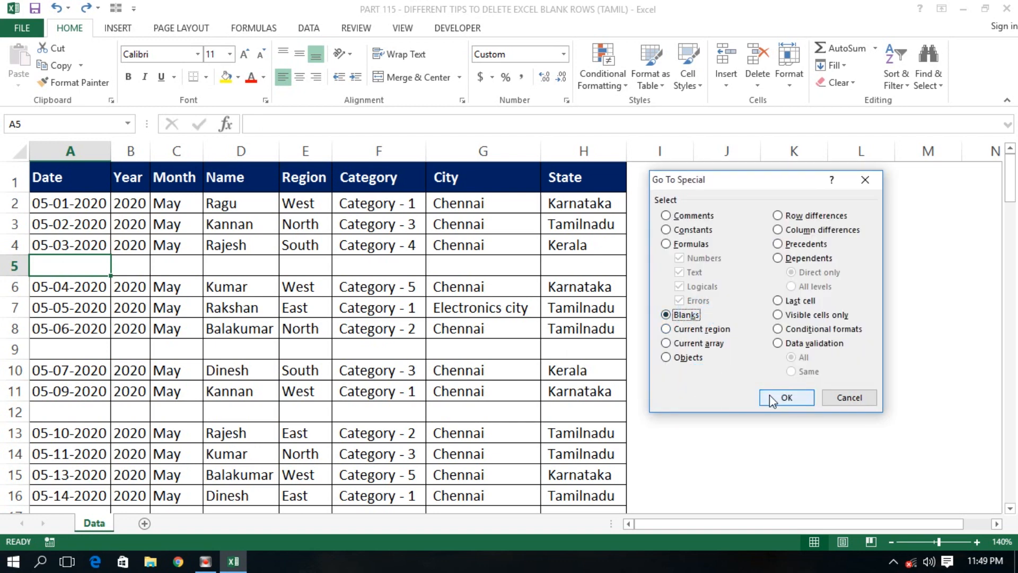
pyautogui.click(785, 397)
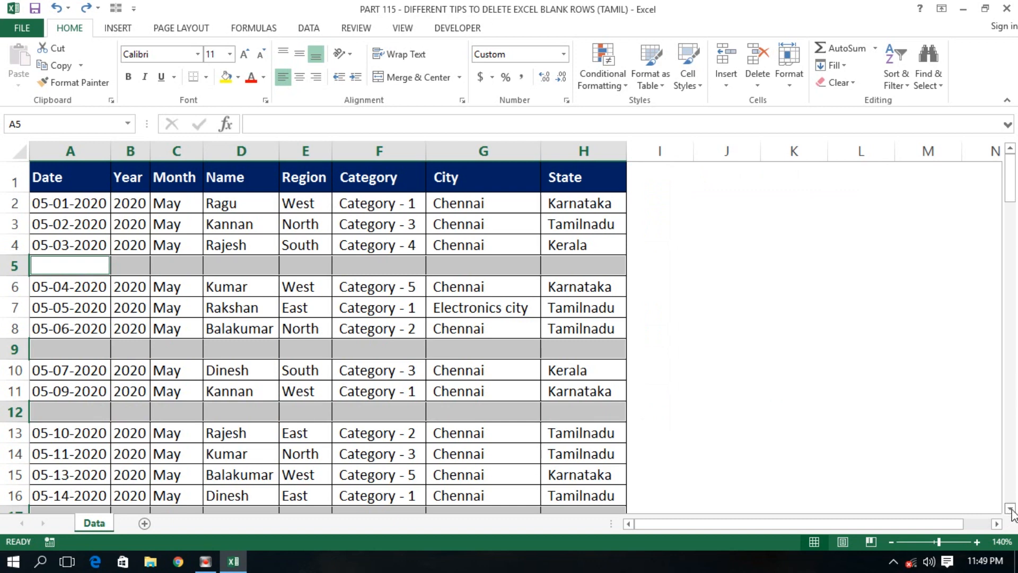
# - Delete the entire rows of all selected blank cells in the table
pyautogui.moveTo(1011, 510); pyautogui.dragTo(1011, 510)
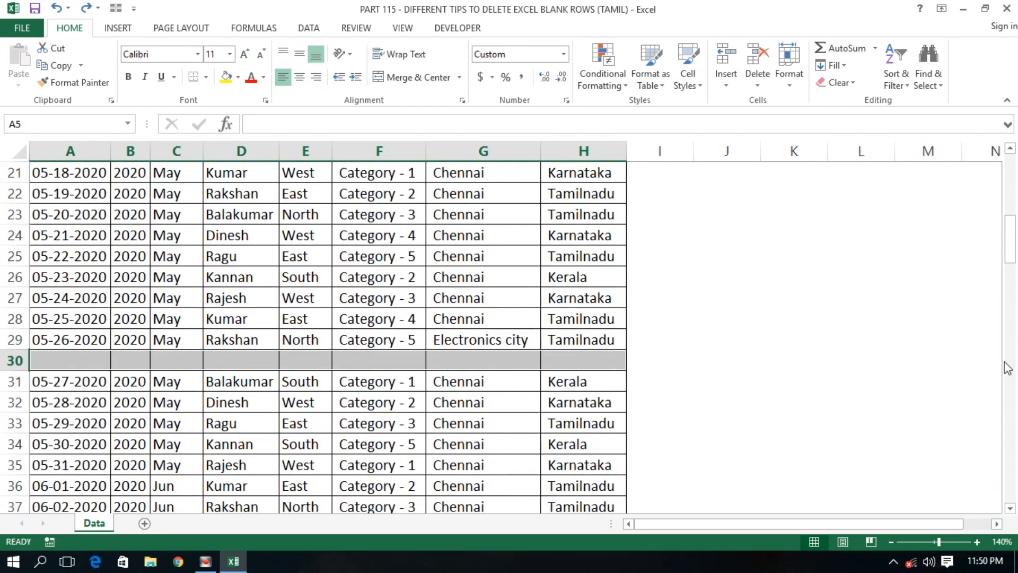
pyautogui.moveTo(1011, 241); pyautogui.dragTo(1013, 165)
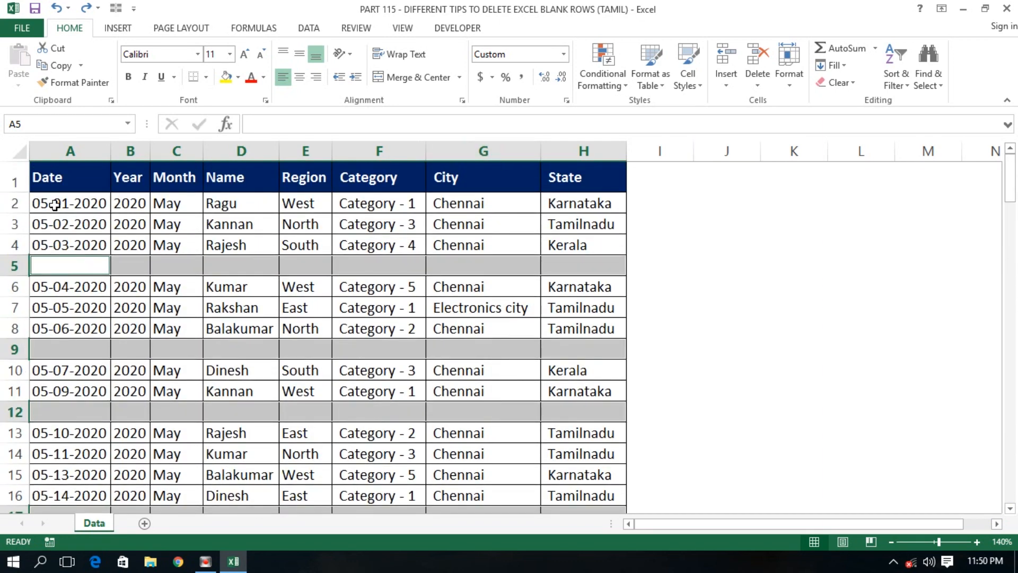
pyautogui.rightClick(81, 264)
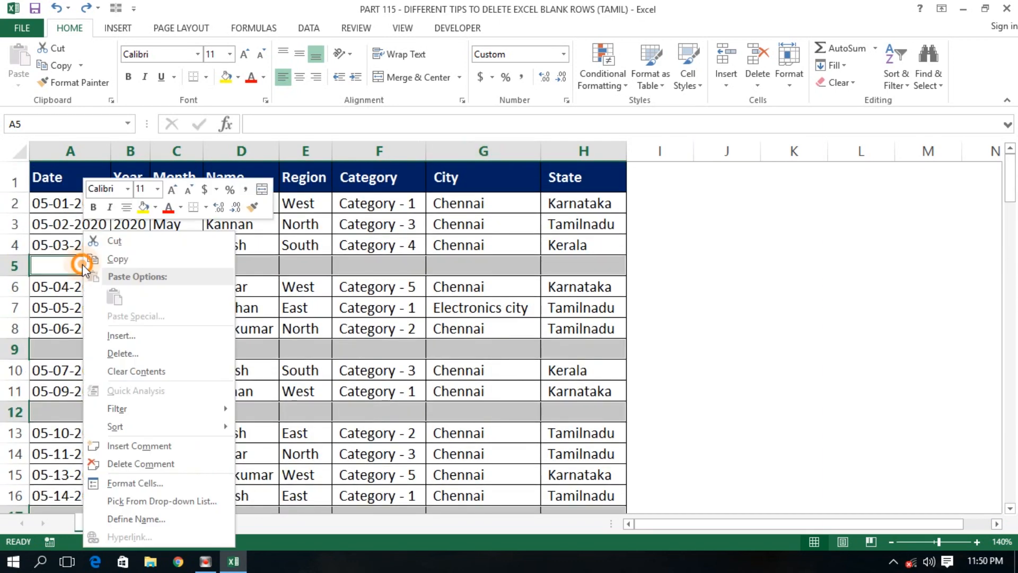
pyautogui.click(118, 352)
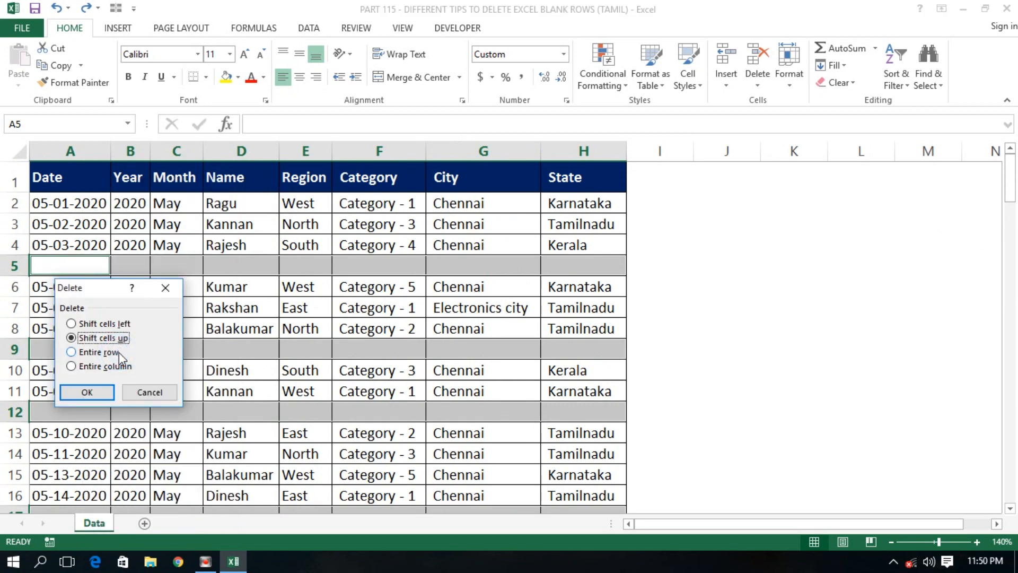
pyautogui.click(87, 353)
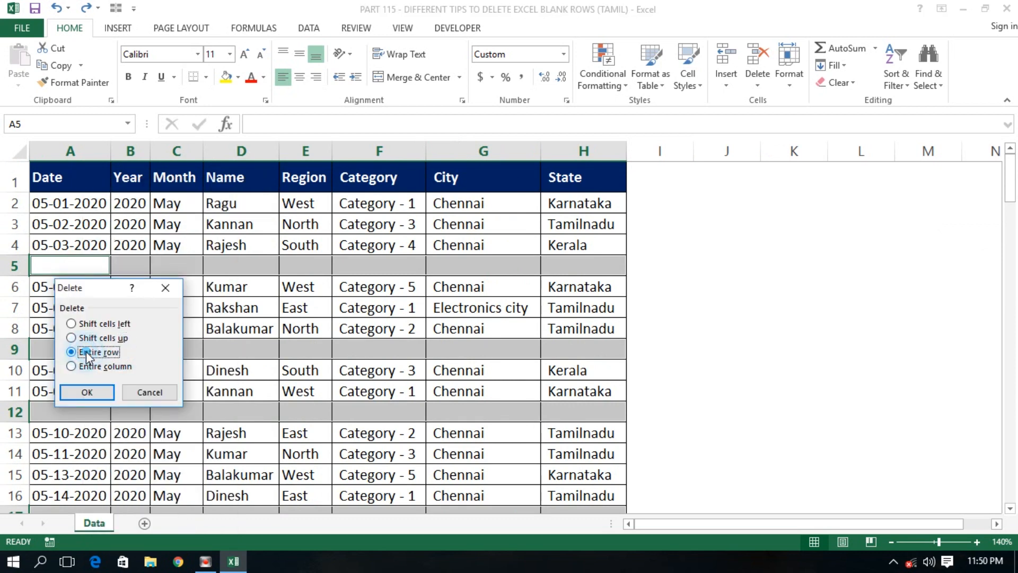
pyautogui.click(94, 391)
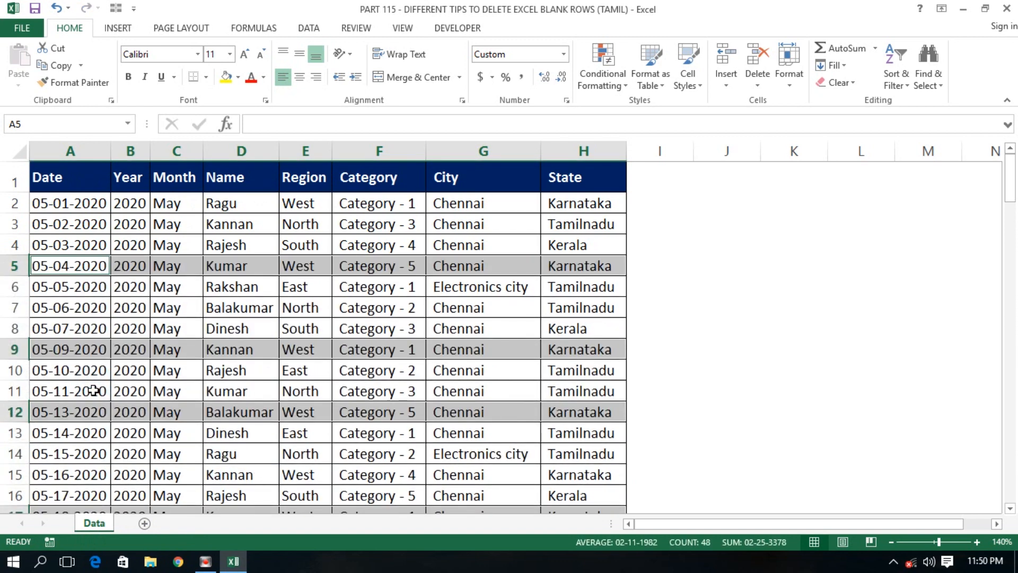
# - Check the table down through the August dates for remaining blank rows, and return to cell A2
pyautogui.click(102, 447)
pyautogui.press('Down')
pyautogui.press('Down')
pyautogui.press('Down')
pyautogui.press('Down')
pyautogui.press('Down')
pyautogui.press('Down')
pyautogui.press('Down')
pyautogui.press('Down')
pyautogui.press('Down')
pyautogui.press('Down')
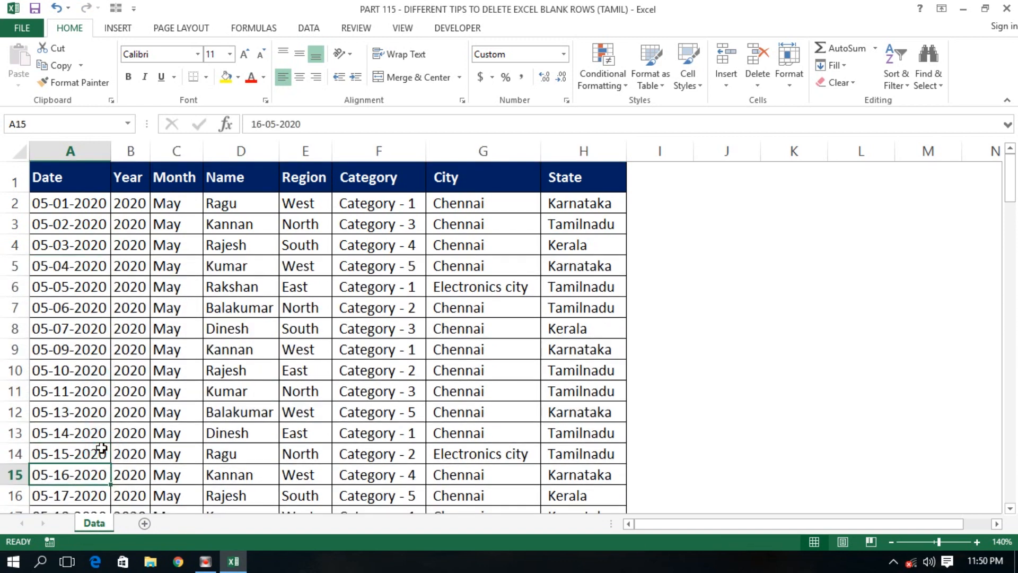
pyautogui.press('Down')
pyautogui.press('Down')
pyautogui.press('Down')
pyautogui.press('Down')
pyautogui.press('Down')
pyautogui.press('Down')
pyautogui.press('Down')
pyautogui.press('Down')
pyautogui.press('Down')
pyautogui.press('Down')
pyautogui.press('Down')
pyautogui.press('Down')
pyautogui.press('Down')
pyautogui.press('Down')
pyautogui.press('Down')
pyautogui.press('Down')
pyautogui.press('Down')
pyautogui.press('Down')
pyautogui.press('Down')
pyautogui.press('Down')
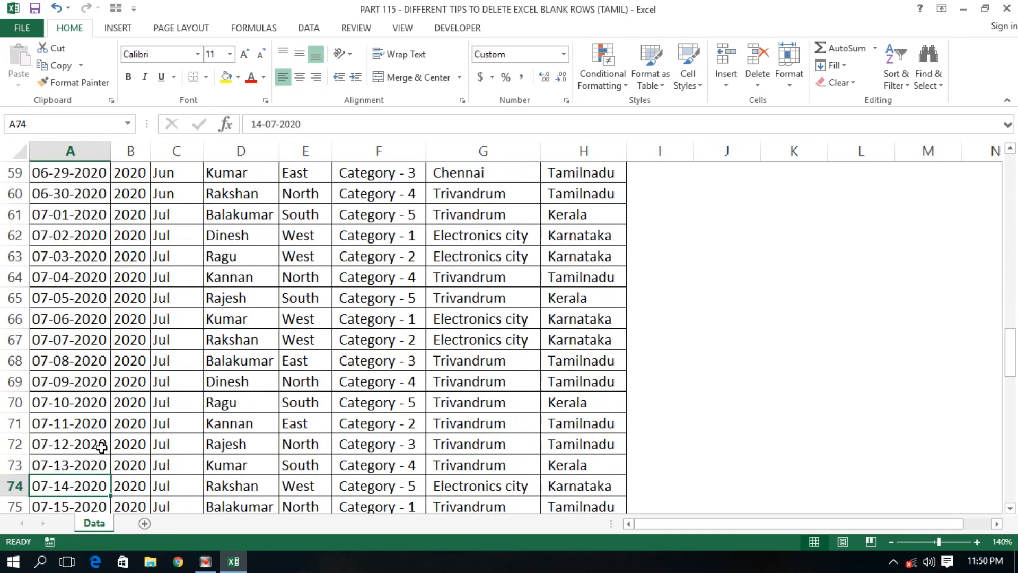
pyautogui.press('Down')
pyautogui.press('Down')
pyautogui.press('Down')
pyautogui.press('Down')
pyautogui.press('Down')
pyautogui.press('Down')
pyautogui.press('Down')
pyautogui.press('Down')
pyautogui.press('Down')
pyautogui.press('Down')
pyautogui.press('Down')
pyautogui.press('Down')
pyautogui.press('Down')
pyautogui.press('Down')
pyautogui.press('Down')
pyautogui.press('Down')
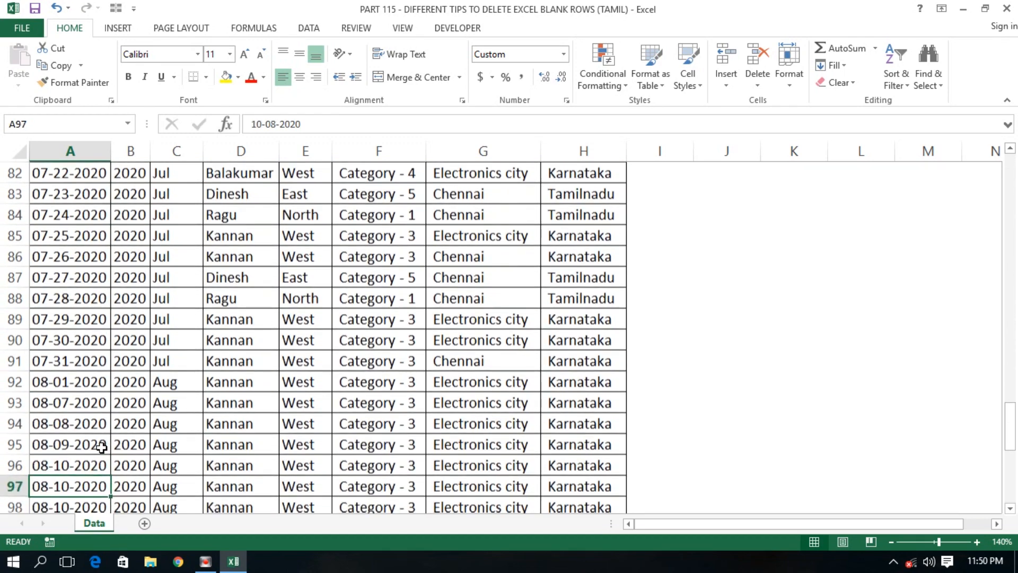
pyautogui.hotkey('ctrl', 'Home')
pyautogui.press('Down')
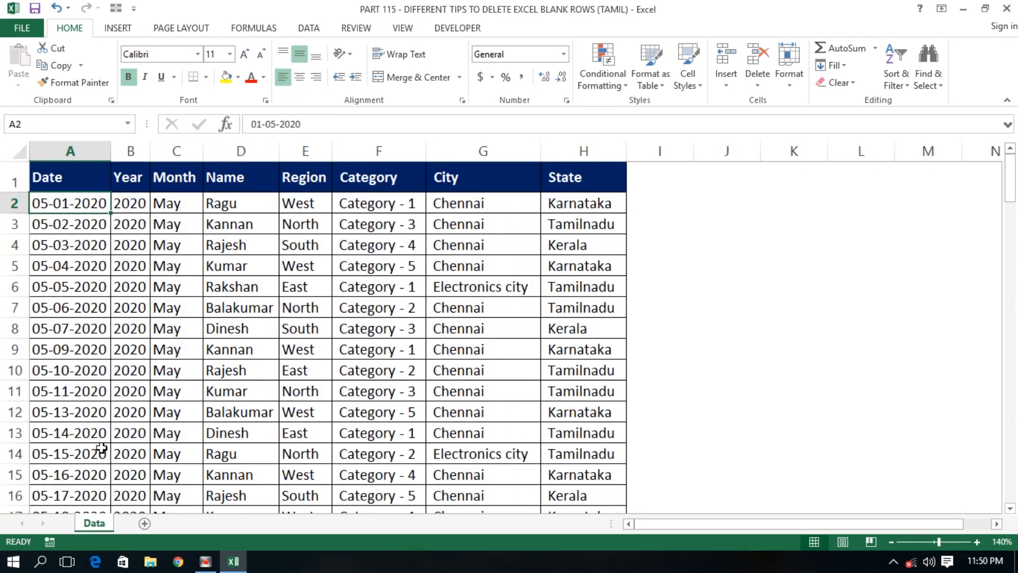
# - Undo the deletion of the blank rows and select only cell A5
pyautogui.hotkey('ctrl', 'z')
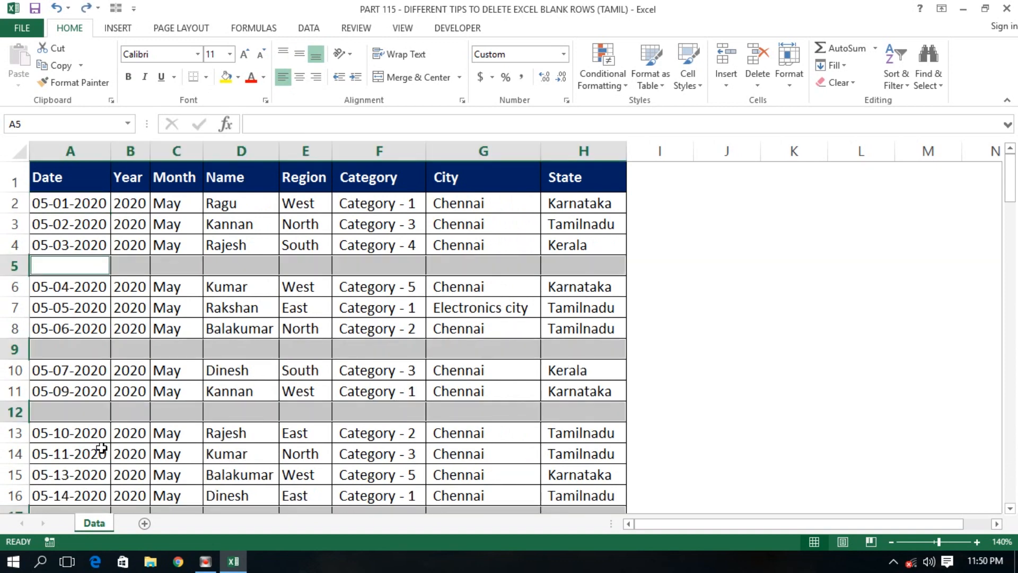
pyautogui.press('Down')
pyautogui.press('Up')
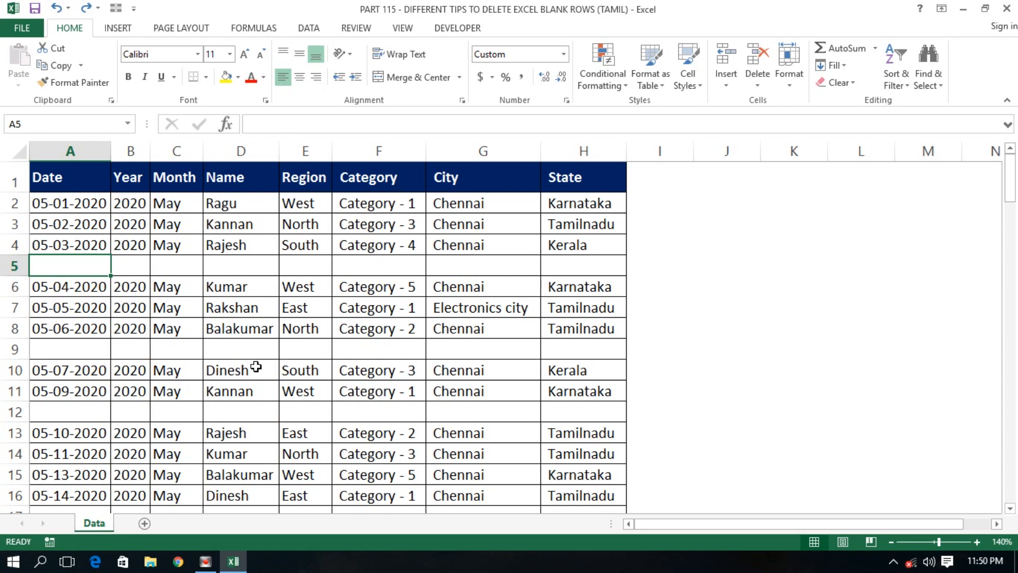
# - Select all blank cells in the table using Go To Special with the Blanks option, and delete their sheet rows
pyautogui.hotkey('ctrl', 'g')
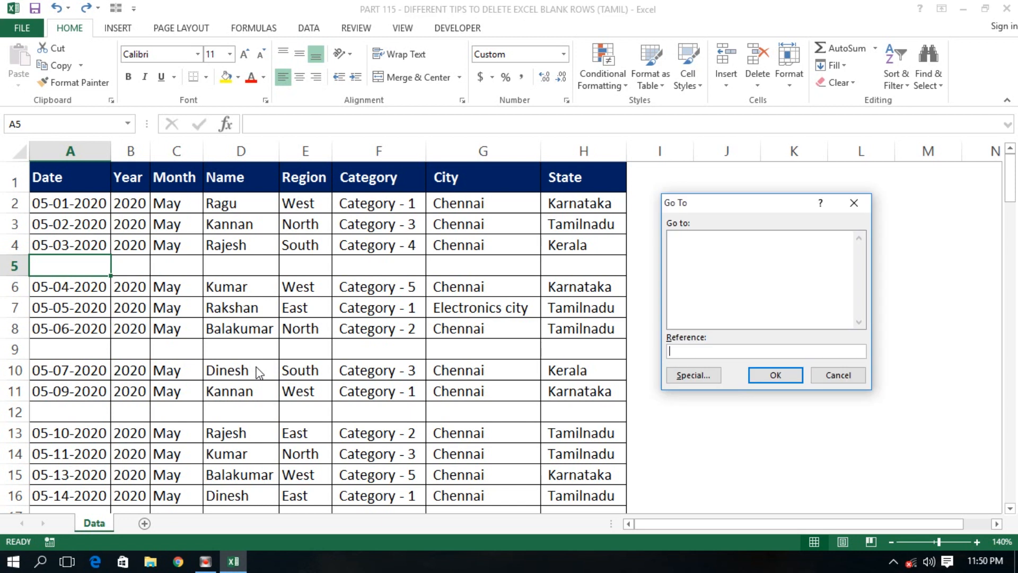
pyautogui.click(695, 377)
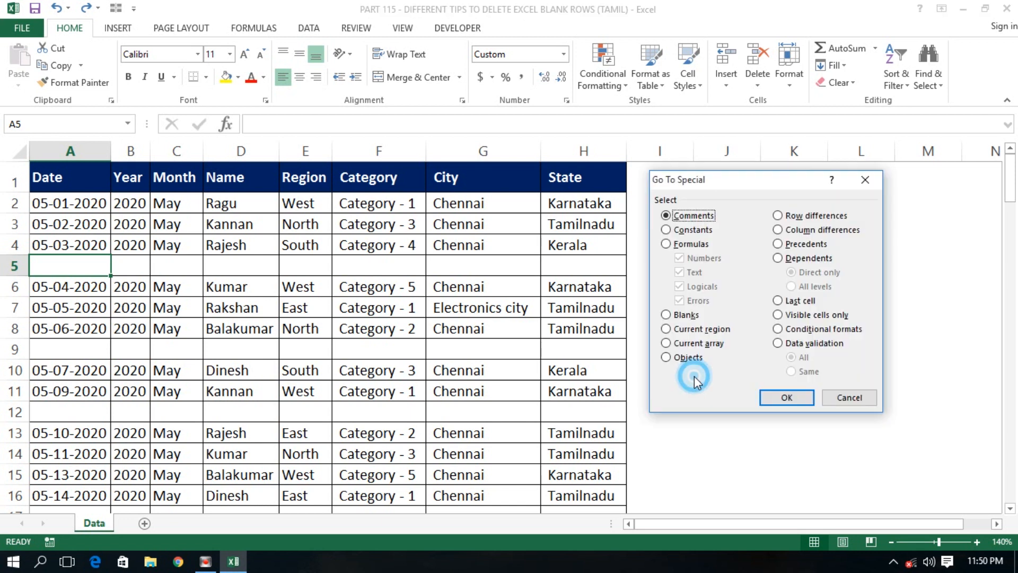
pyautogui.click(670, 317)
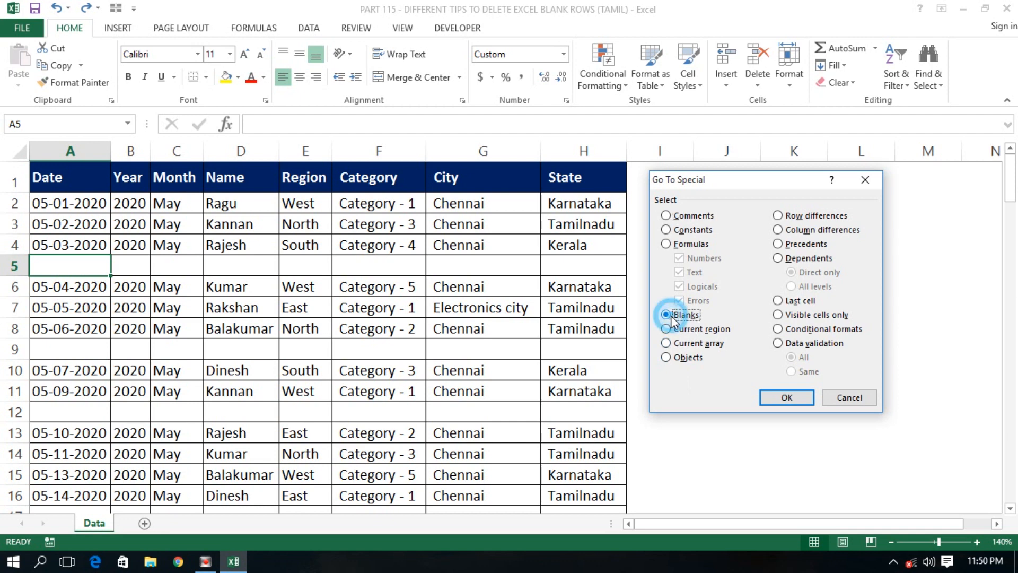
pyautogui.click(775, 397)
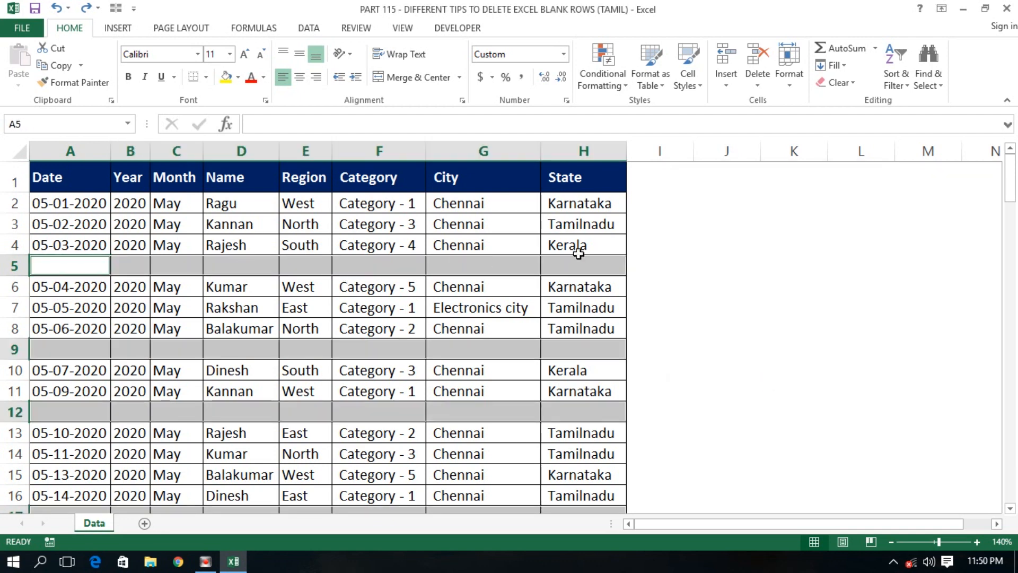
pyautogui.click(759, 80)
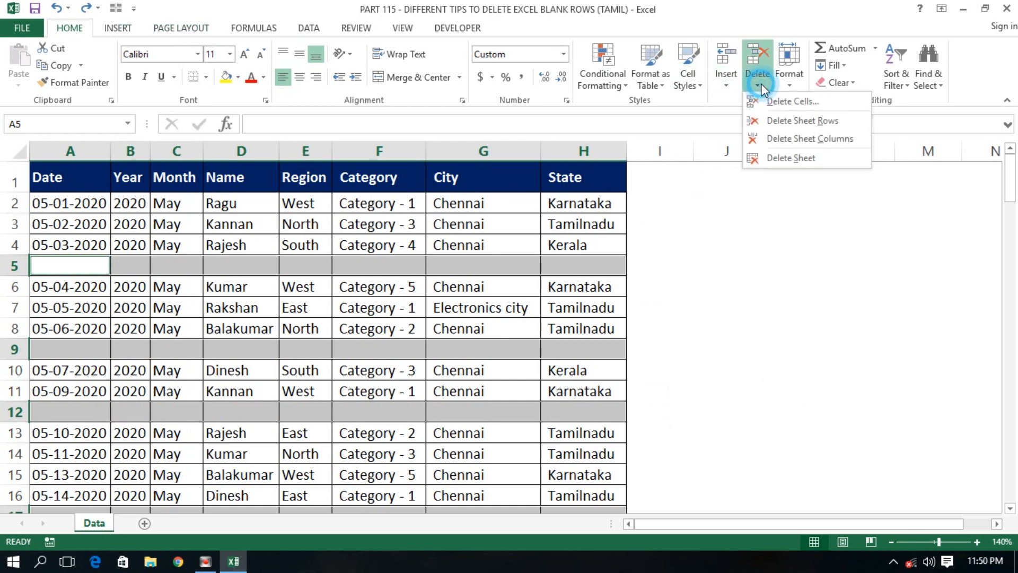
pyautogui.click(777, 121)
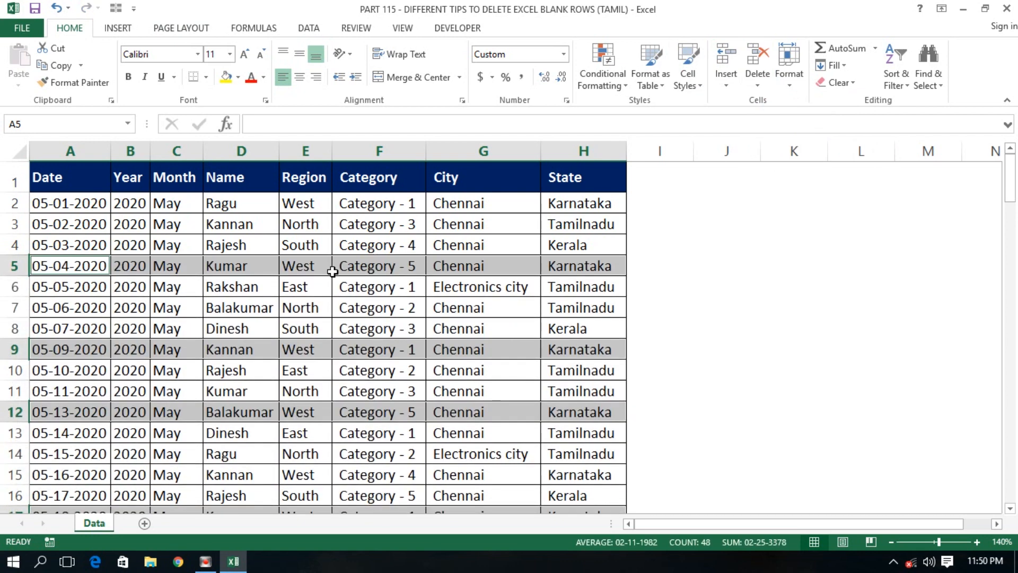
# - Inspect the table down to its last row for leftover blank rows, and return to the first data row
pyautogui.press('Down')
pyautogui.press('Down')
pyautogui.press('Down')
pyautogui.press('Down')
pyautogui.press('Down')
pyautogui.press('Down')
pyautogui.press('Down')
pyautogui.press('Down')
pyautogui.press('Down')
pyautogui.press('Down')
pyautogui.press('Down')
pyautogui.press('Down')
pyautogui.press('Down')
pyautogui.press('Down')
pyautogui.press('Down')
pyautogui.press('Down')
pyautogui.press('Down')
pyautogui.press('Down')
pyautogui.press('Down')
pyautogui.press('Down')
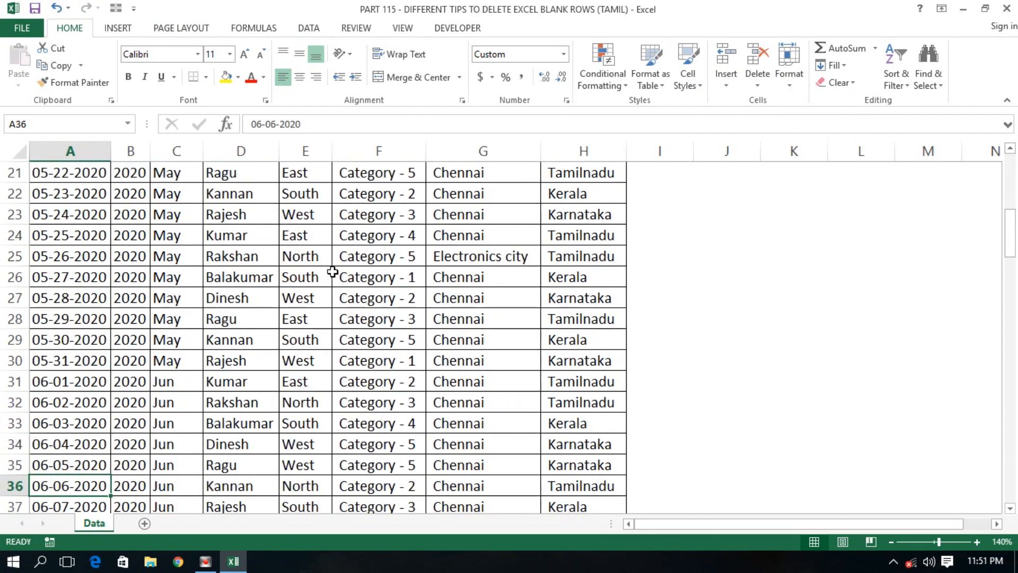
pyautogui.press('Down')
pyautogui.press('Down')
pyautogui.press('Down')
pyautogui.press('Down')
pyautogui.press('Down')
pyautogui.press('Down')
pyautogui.press('Down')
pyautogui.press('Down')
pyautogui.press('Down')
pyautogui.press('Down')
pyautogui.press('Down')
pyautogui.press('Down')
pyautogui.press('Down')
pyautogui.press('Down')
pyautogui.press('Down')
pyautogui.press('Down')
pyautogui.press('Down')
pyautogui.press('Down')
pyautogui.press('Down')
pyautogui.press('Down')
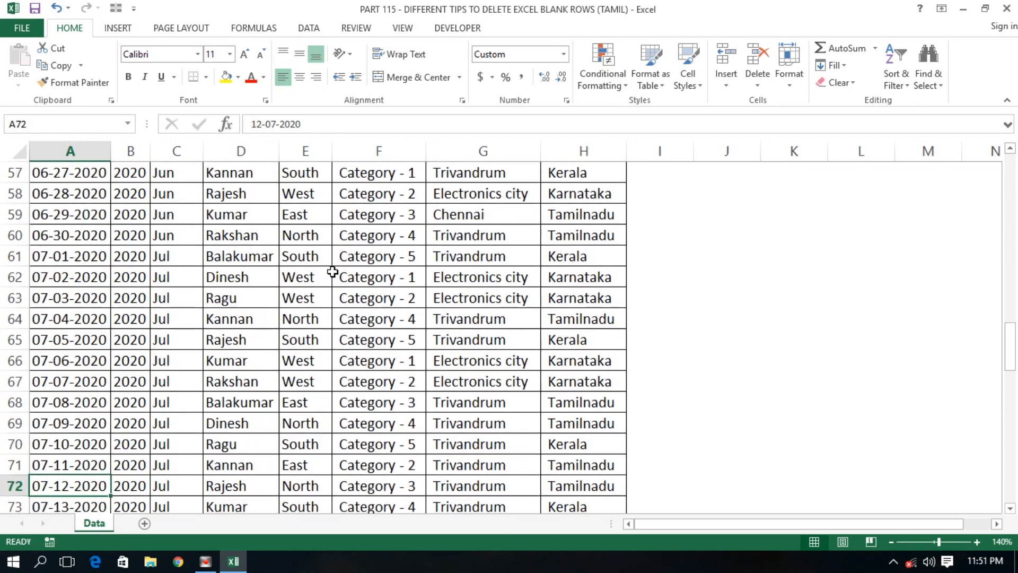
pyautogui.press('Down')
pyautogui.press('Down')
pyautogui.press('Down')
pyautogui.press('Down')
pyautogui.press('Down')
pyautogui.press('Down')
pyautogui.press('Down')
pyautogui.press('Down')
pyautogui.press('Down')
pyautogui.press('Down')
pyautogui.press('Down')
pyautogui.press('Down')
pyautogui.press('Down')
pyautogui.press('Down')
pyautogui.press('Down')
pyautogui.press('Down')
pyautogui.press('Down')
pyautogui.press('Down')
pyautogui.press('Down')
pyautogui.press('Down')
pyautogui.hotkey('ctrl', 'Up')
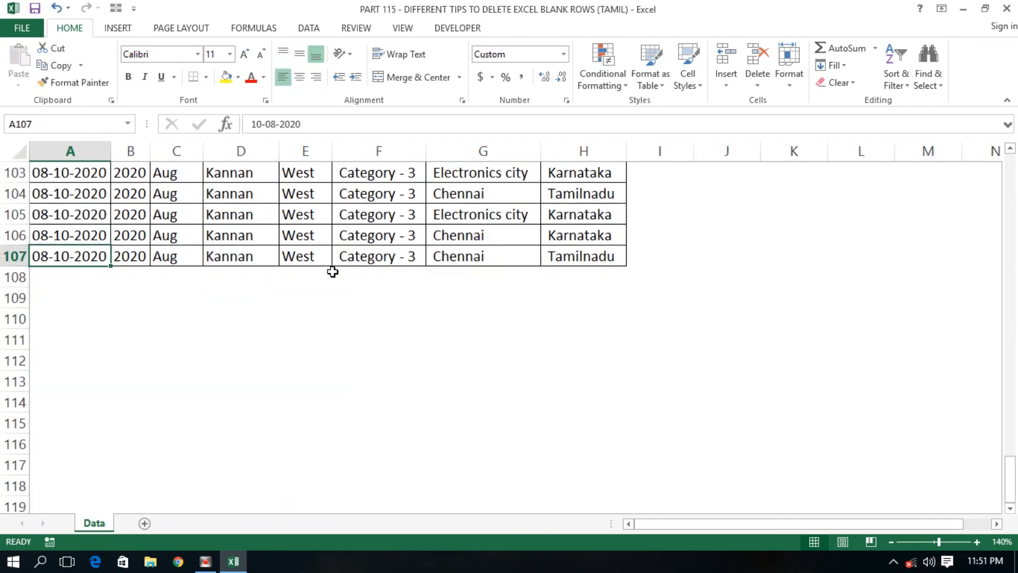
pyautogui.hotkey('ctrl', 'Home')
pyautogui.press('Down')
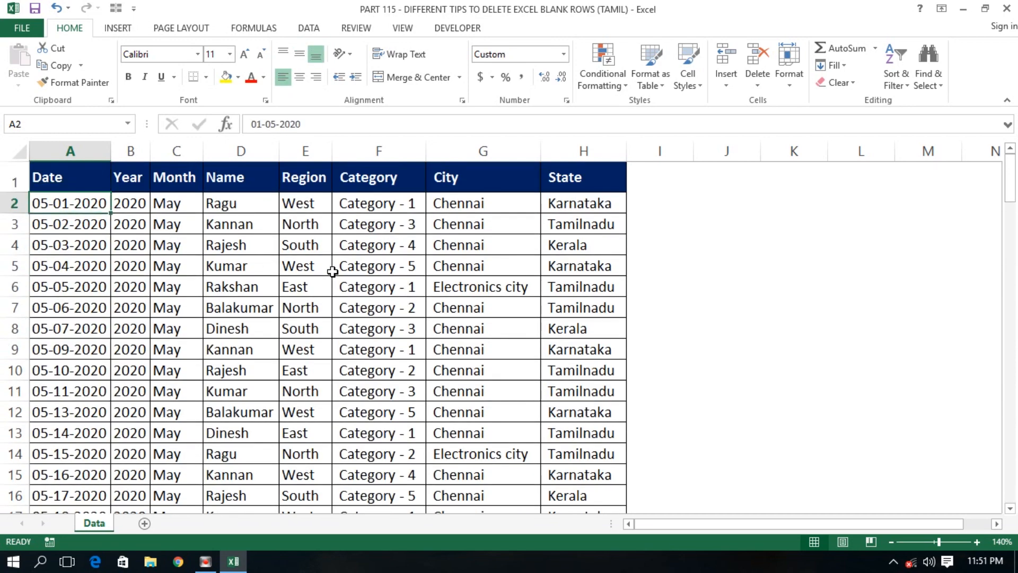
# - Undo the sheet row deletion and select cell J10 outside the table
pyautogui.hotkey('ctrl', 'z')
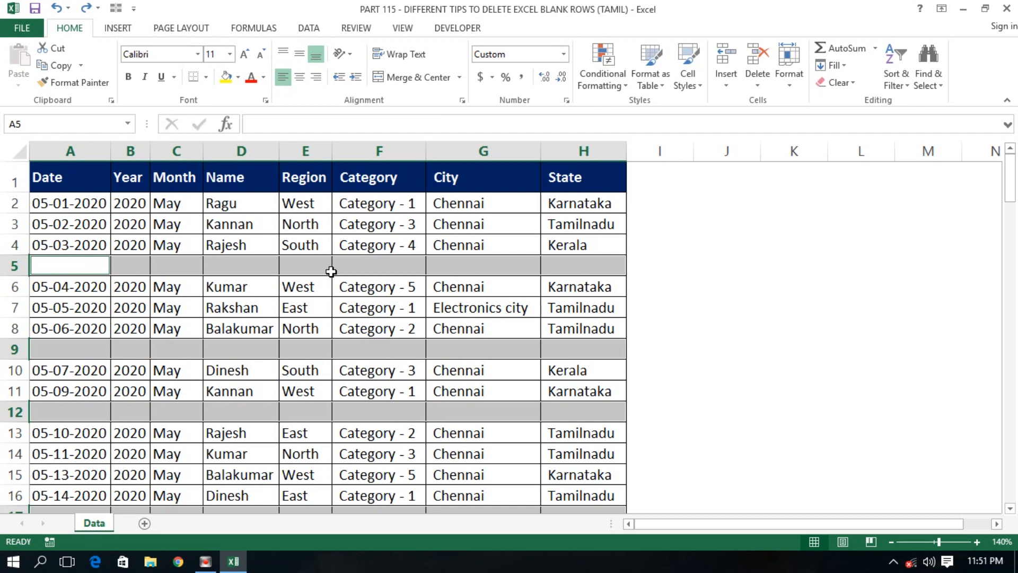
pyautogui.click(135, 262)
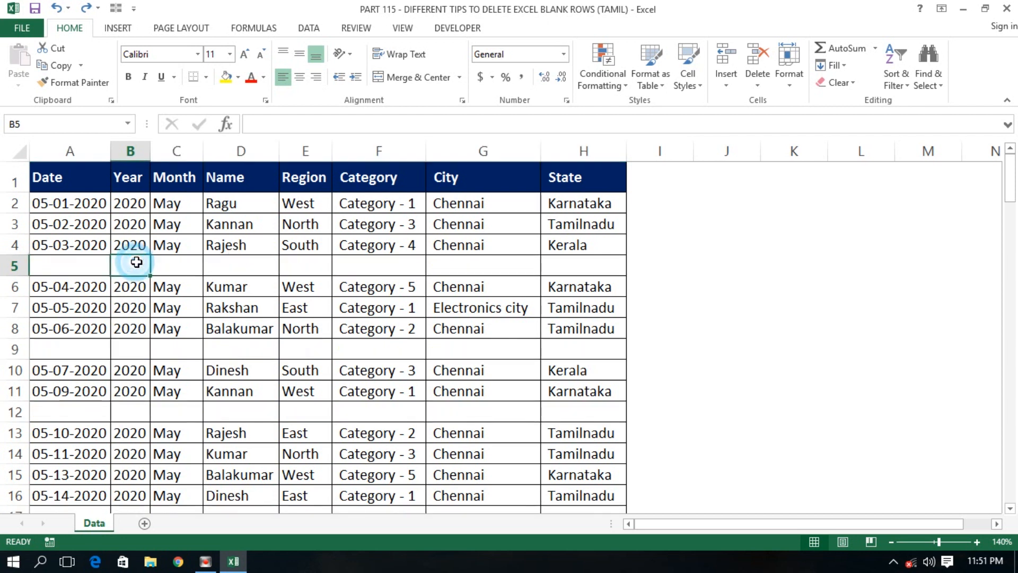
pyautogui.click(572, 334)
pyautogui.click(748, 370)
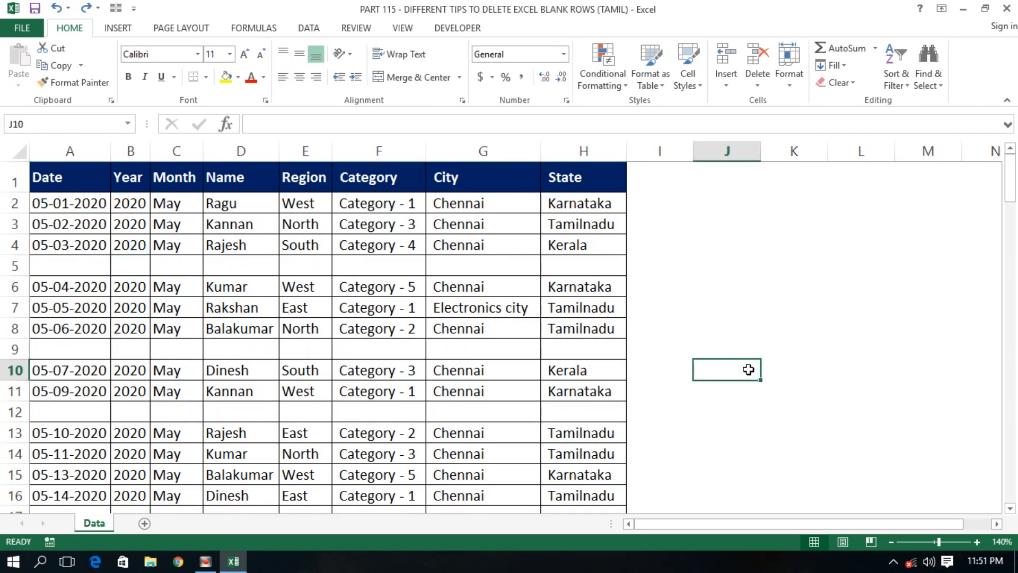
# - Examine the Go To Special options, close them without applying any, and select cell K10
pyautogui.hotkey('ctrl', 'g')
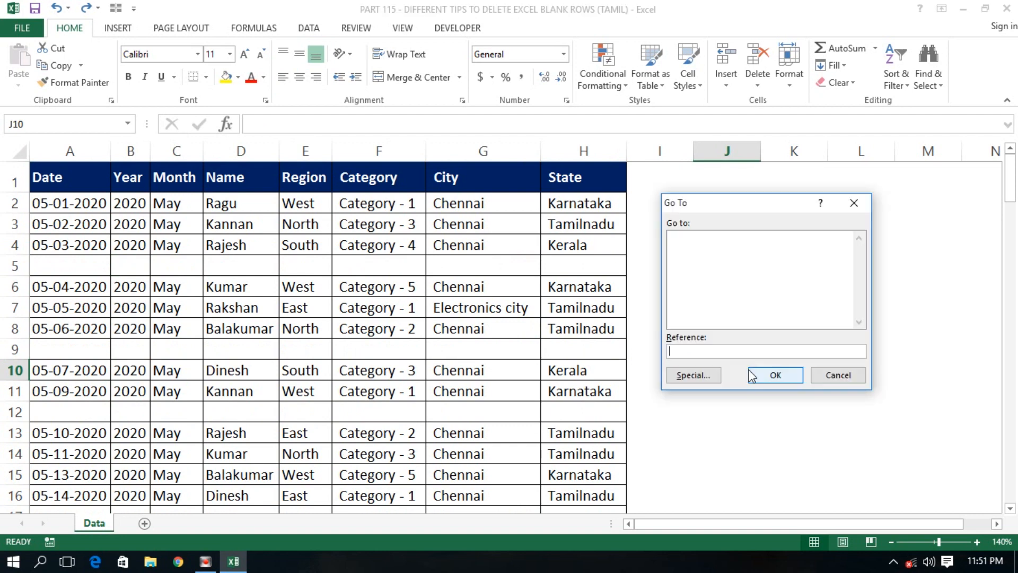
pyautogui.click(685, 378)
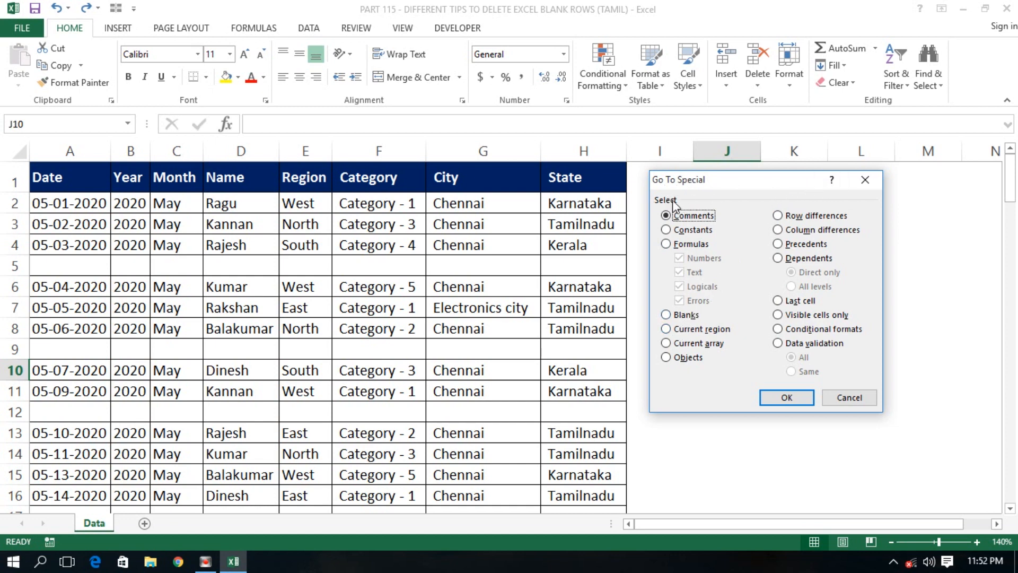
pyautogui.click(844, 398)
pyautogui.click(771, 372)
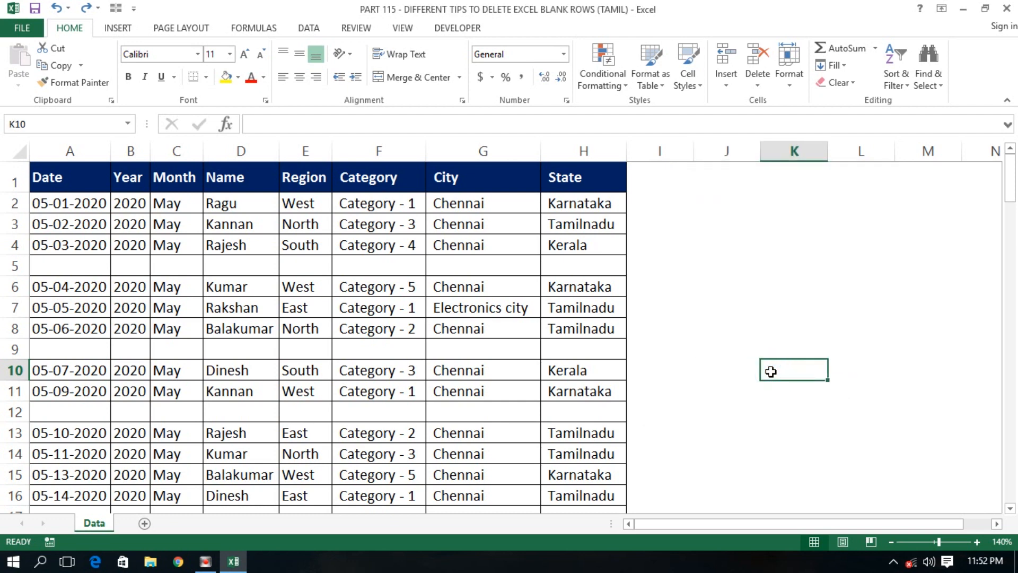
# - Jump to cell A1000 by entering it as the Go To reference
pyautogui.press('F5')
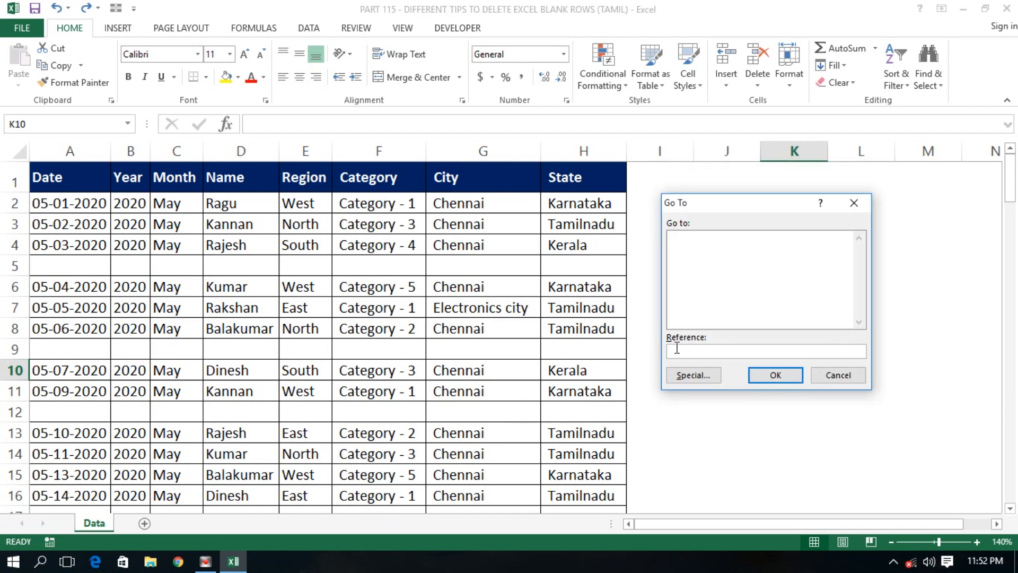
pyautogui.click(701, 205)
pyautogui.moveTo(702, 207); pyautogui.dragTo(698, 194)
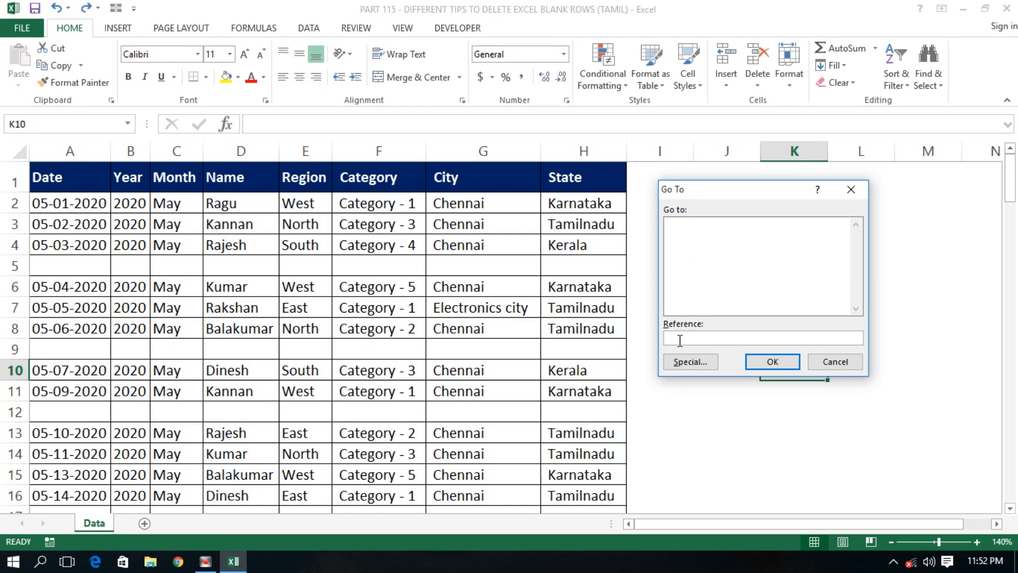
pyautogui.write('a')
pyautogui.press('BackSpace')
pyautogui.write('A1000')
pyautogui.click(760, 364)
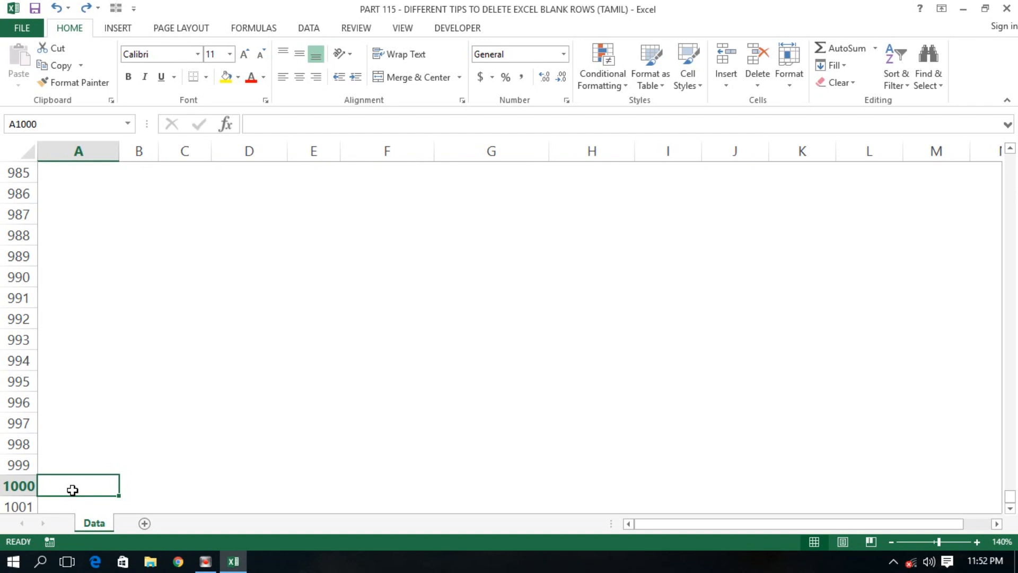
# - Jump to cell B200 by replacing the reference in Go To
pyautogui.hotkey('ctrl', 'g')
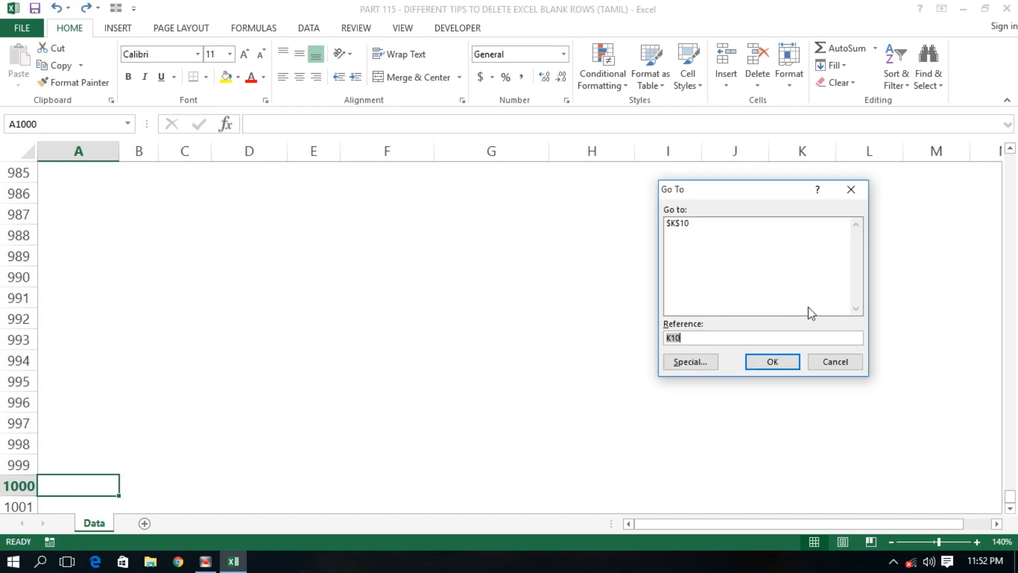
pyautogui.click(696, 339)
pyautogui.press('BackSpace')
pyautogui.press('BackSpace')
pyautogui.press('BackSpace')
pyautogui.write('B200')
pyautogui.press('Return')
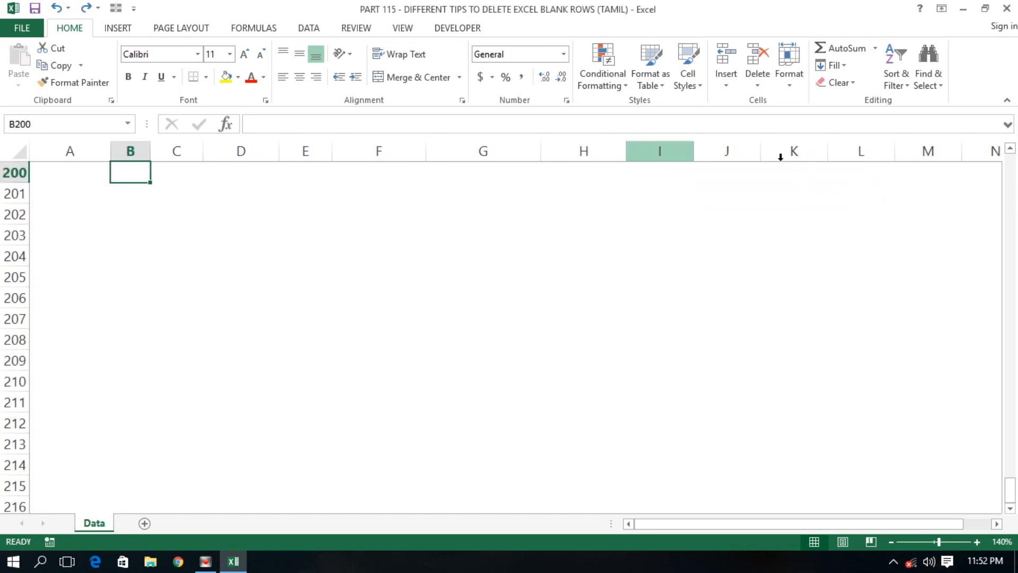
# - Return from cell B200 to the Year header in B1 by jumping upward through the data blocks
pyautogui.click(1012, 150)
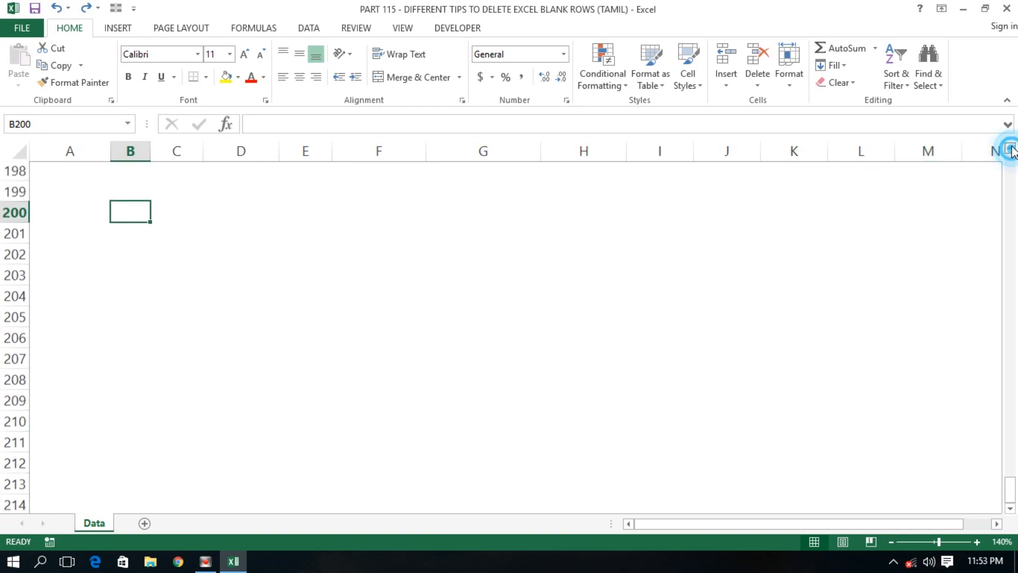
pyautogui.click(46, 125)
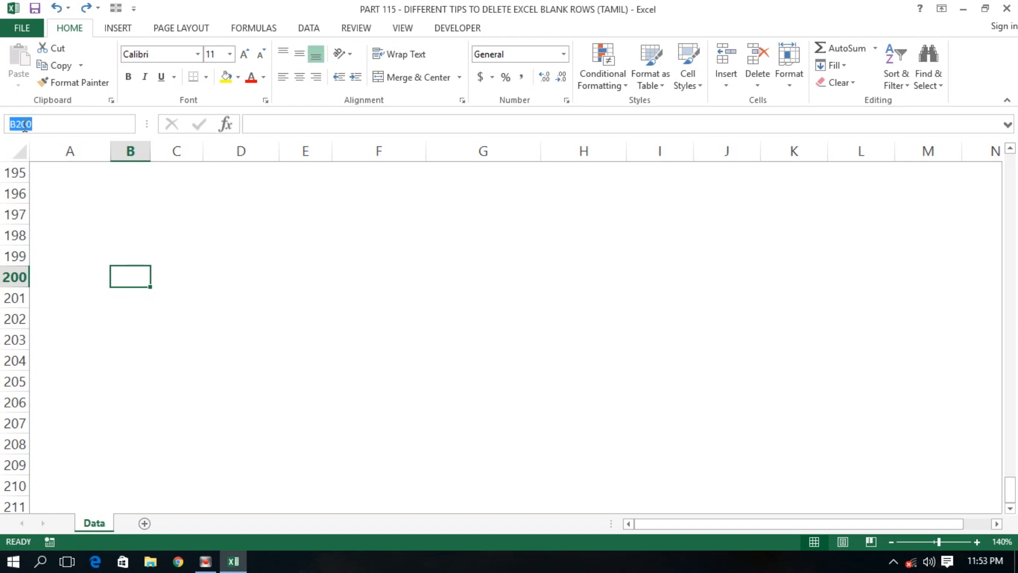
pyautogui.click(142, 273)
pyautogui.press('Up')
pyautogui.press('Up')
pyautogui.press('Up')
pyautogui.press('Up')
pyautogui.hotkey('ctrl', 'Up')
pyautogui.hotkey('ctrl', 'Up')
pyautogui.hotkey('ctrl', 'Up')
pyautogui.hotkey('ctrl', 'Up')
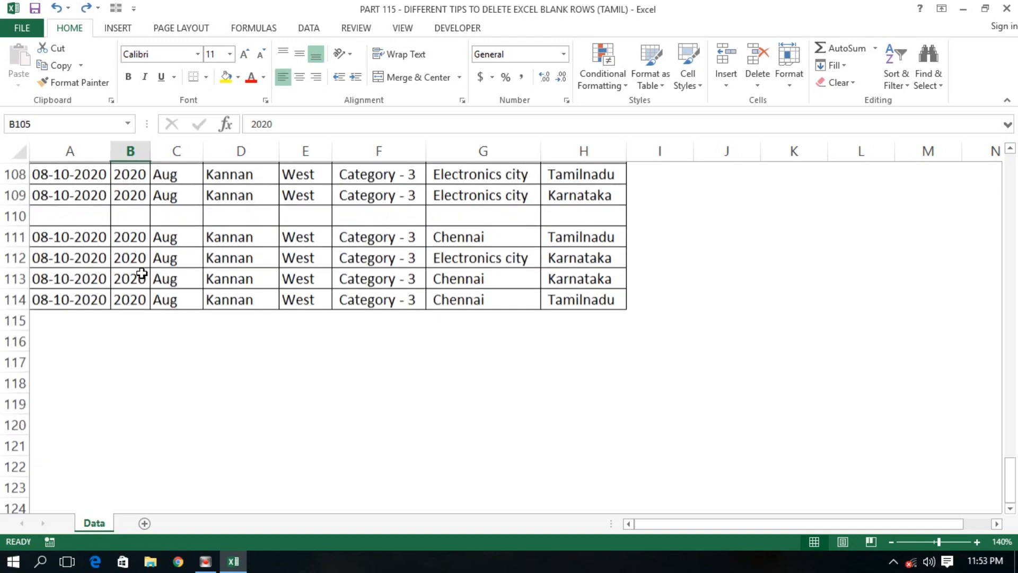
pyautogui.hotkey('ctrl', 'Up')
pyautogui.hotkey('ctrl', 'Up')
pyautogui.hotkey('ctrl', 'Up')
pyautogui.hotkey('ctrl', 'Up')
pyautogui.hotkey('ctrl', 'Up')
pyautogui.hotkey('ctrl', 'Up')
pyautogui.hotkey('ctrl', 'Up')
pyautogui.hotkey('ctrl', 'Up')
pyautogui.hotkey('ctrl', 'Up')
pyautogui.hotkey('ctrl', 'Up')
pyautogui.hotkey('ctrl', 'Up')
pyautogui.hotkey('ctrl', 'Up')
pyautogui.hotkey('ctrl', 'Up')
pyautogui.hotkey('ctrl', 'Up')
pyautogui.hotkey('ctrl', 'Up')
pyautogui.hotkey('ctrl', 'Up')
pyautogui.hotkey('ctrl', 'Up')
pyautogui.hotkey('ctrl', 'Up')
pyautogui.hotkey('ctrl', 'Up')
pyautogui.hotkey('ctrl', 'Up')
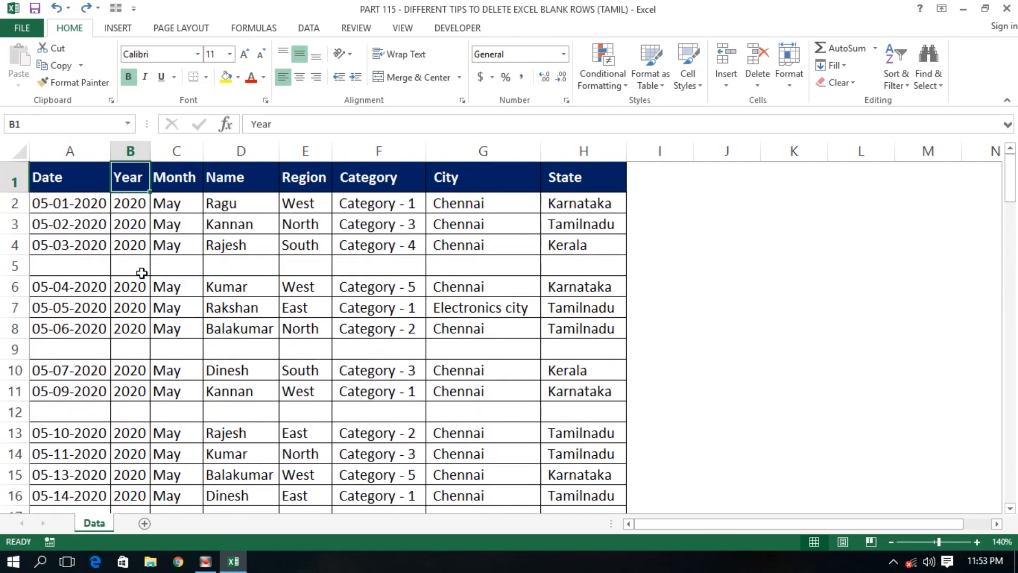
# - Select the header row from A1 to H1 and extend the selection downward through row 18
pyautogui.press('Left')
pyautogui.hotkey('ctrl', 'shift', 'Right')
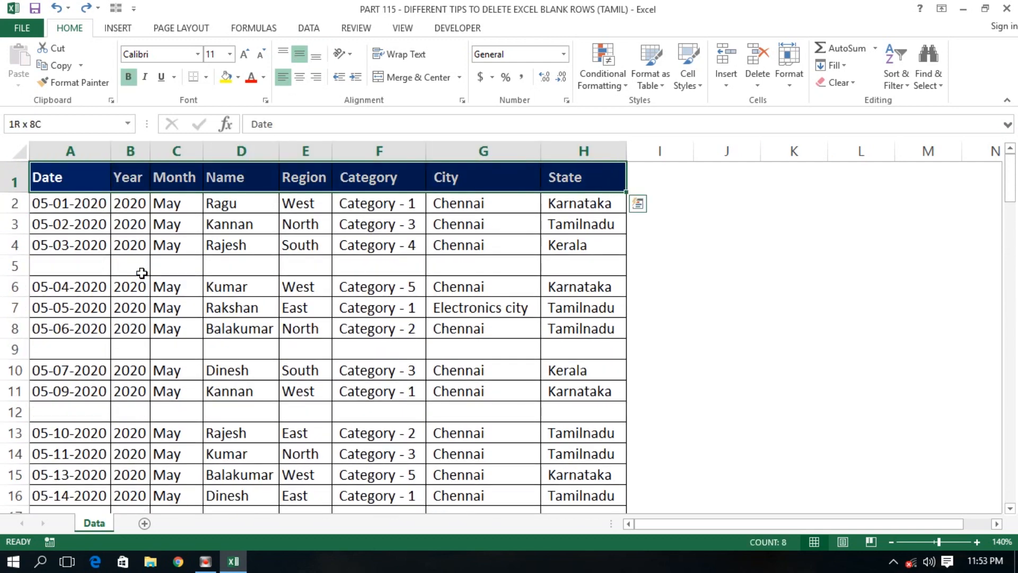
pyautogui.hotkey('ctrl', 'shift', 'Down')
pyautogui.hotkey('shift', 'Down')
pyautogui.hotkey('shift', 'Down')
pyautogui.hotkey('shift', 'Down')
pyautogui.hotkey('shift', 'Down')
pyautogui.hotkey('shift', 'Down')
pyautogui.hotkey('shift', 'Down')
pyautogui.hotkey('shift', 'Down')
pyautogui.hotkey('shift', 'Down')
pyautogui.hotkey('shift', 'Down')
pyautogui.hotkey('shift', 'Down')
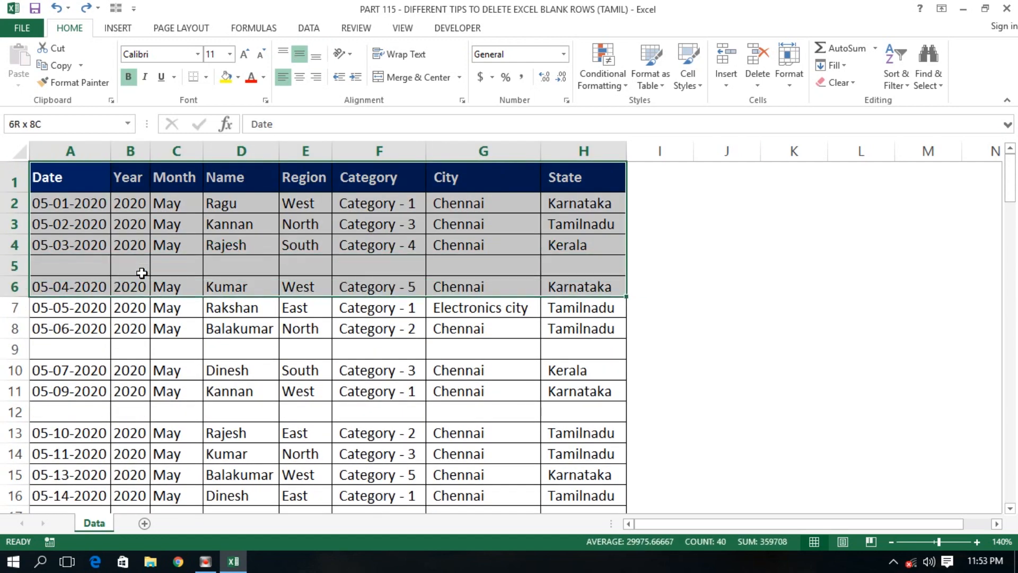
pyautogui.hotkey('shift', 'Down')
pyautogui.hotkey('shift', 'Down')
pyautogui.hotkey('shift', 'Down')
pyautogui.hotkey('shift', 'Down')
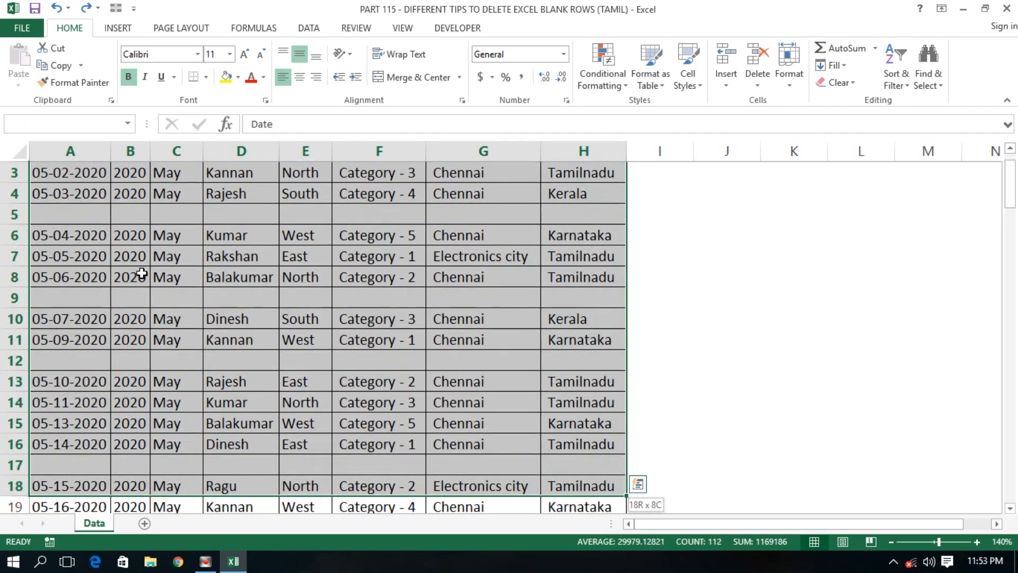
# - Move across the header cells from A1 and extend a selection across the header row starting at the Date header
pyautogui.hotkey('ctrl', 'Home')
pyautogui.press('Right')
pyautogui.press('Right')
pyautogui.press('Right')
pyautogui.press('Right')
pyautogui.press('Right')
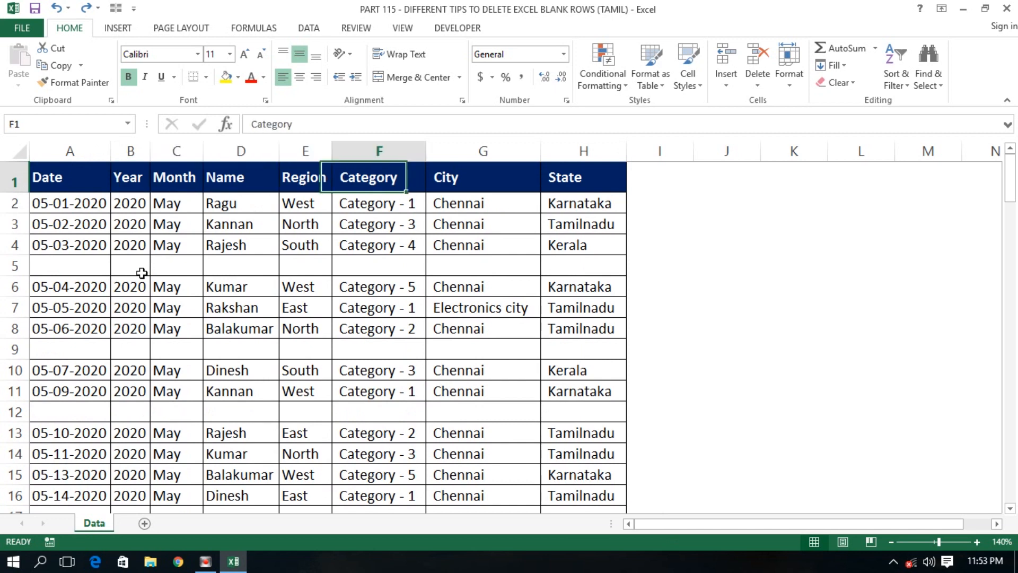
pyautogui.press('Right')
pyautogui.press('Home')
pyautogui.hotkey('shift', 'Right')
pyautogui.hotkey('shift', 'Right')
pyautogui.hotkey('shift', 'Right')
pyautogui.hotkey('shift', 'Right')
pyautogui.hotkey('shift', 'Right')
pyautogui.hotkey('shift', 'Right')
pyautogui.hotkey('shift', 'Right')
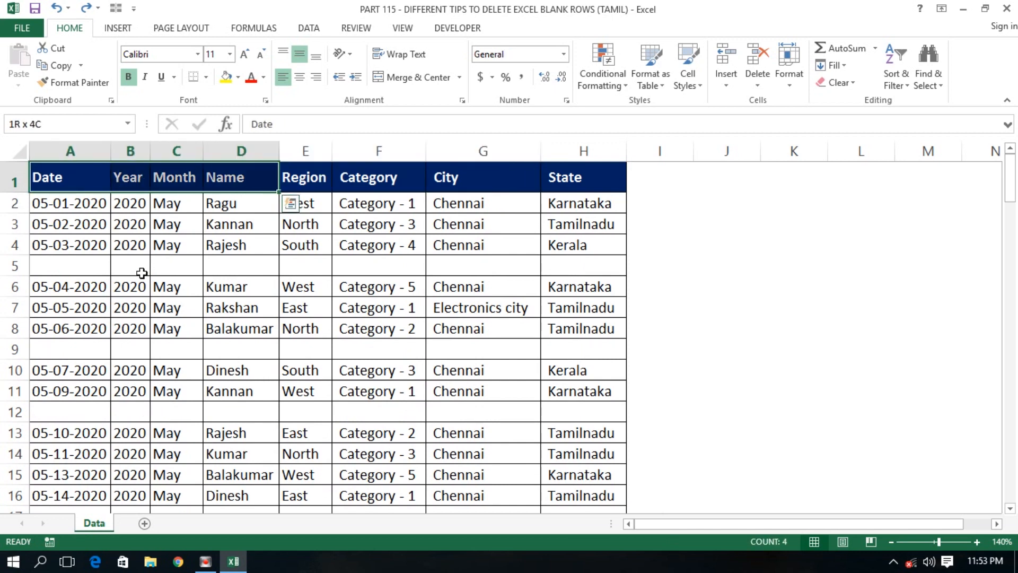
# - Clear the header selection and move down to cell C5 in the first blank row
pyautogui.press('Right')
pyautogui.press('Left')
pyautogui.press('Down')
pyautogui.press('Down')
pyautogui.press('Down')
pyautogui.press('Down')
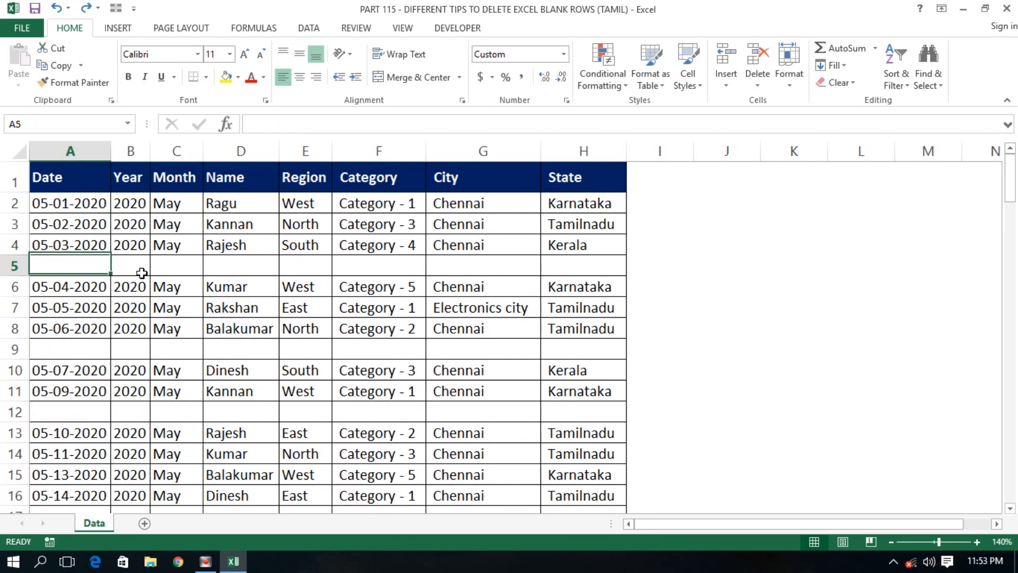
pyautogui.click(186, 265)
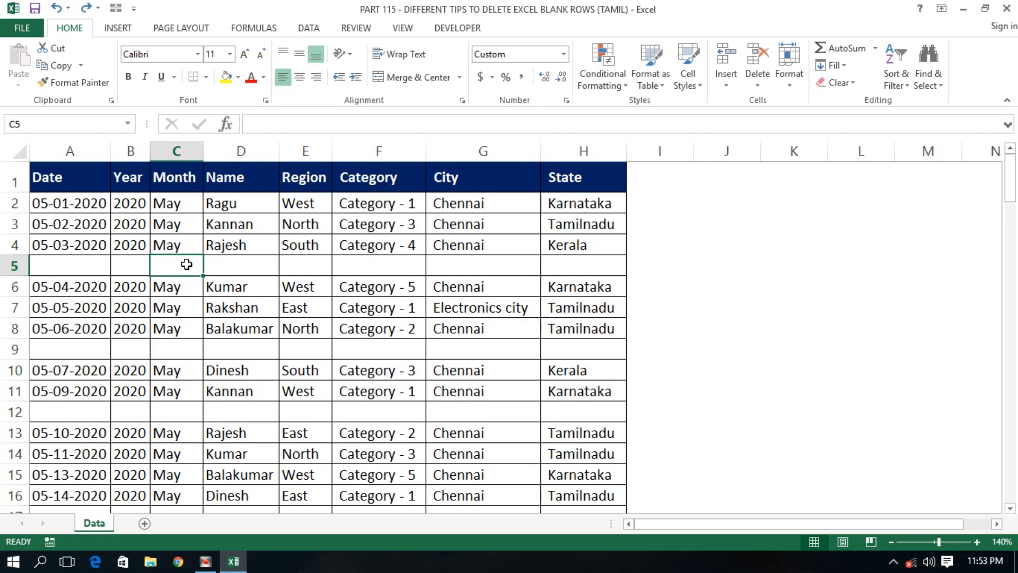
# - Select the empty cell I1 beside the State header and return to cell A1
pyautogui.click(703, 216)
pyautogui.click(668, 182)
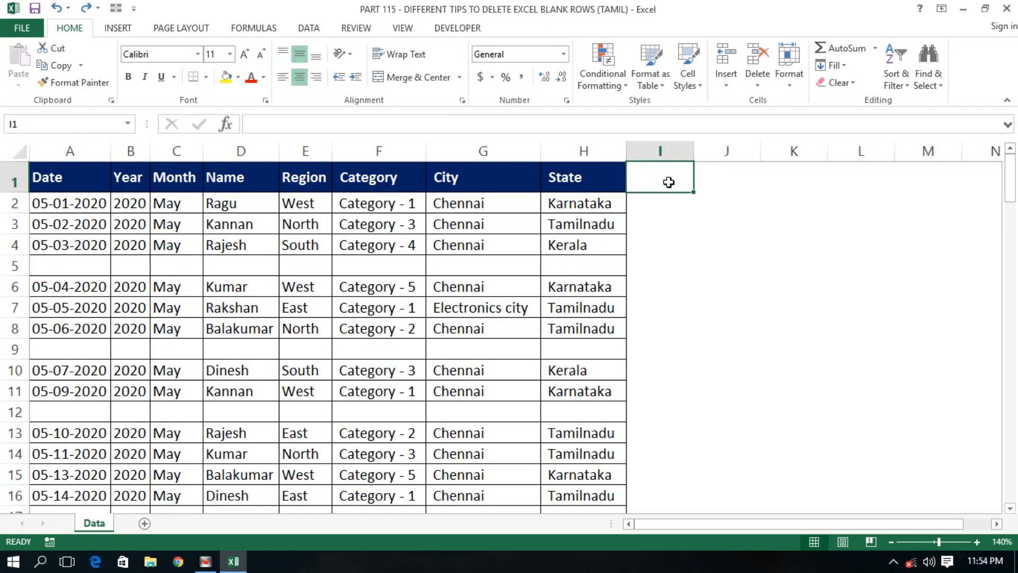
pyautogui.hotkey('ctrl', 'Home')
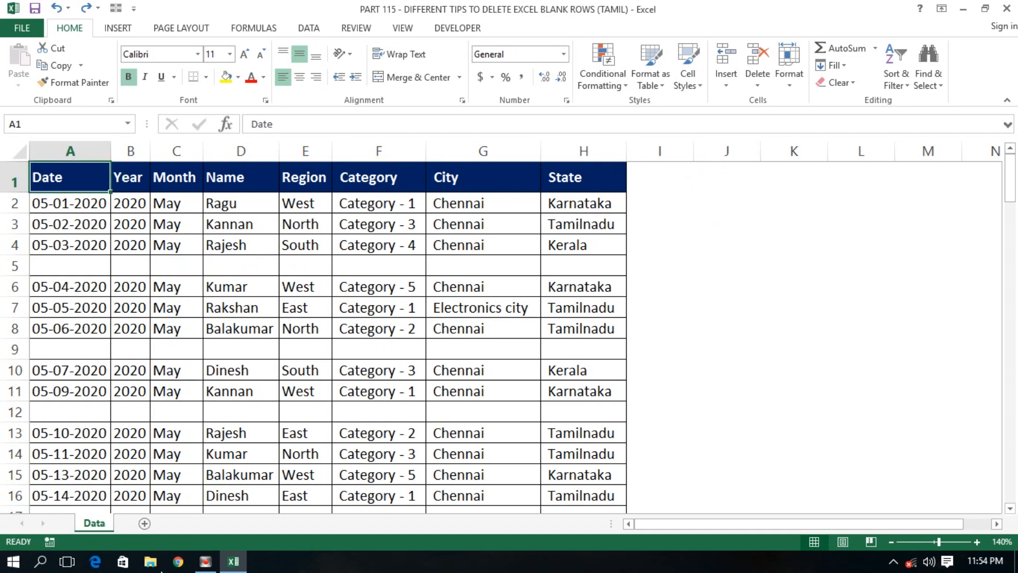